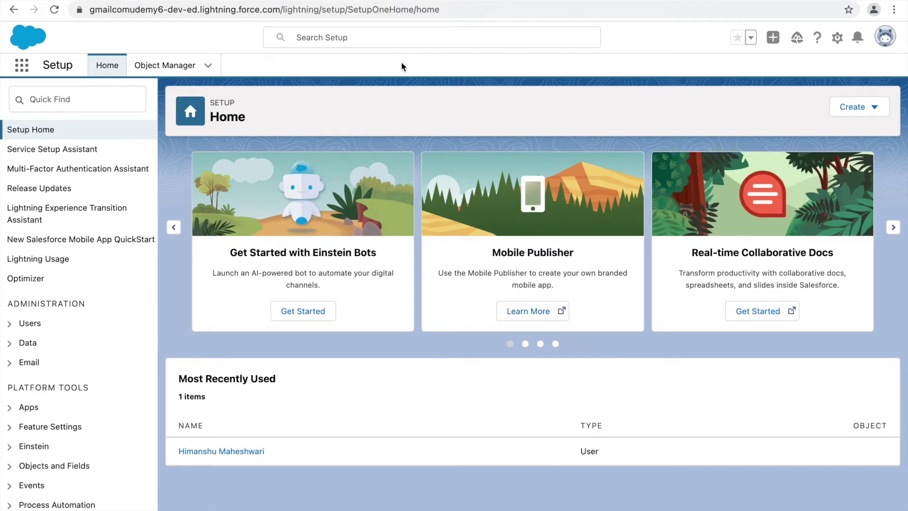
Search the setup menu for 'users' and open the All Users list.
click(61, 98)
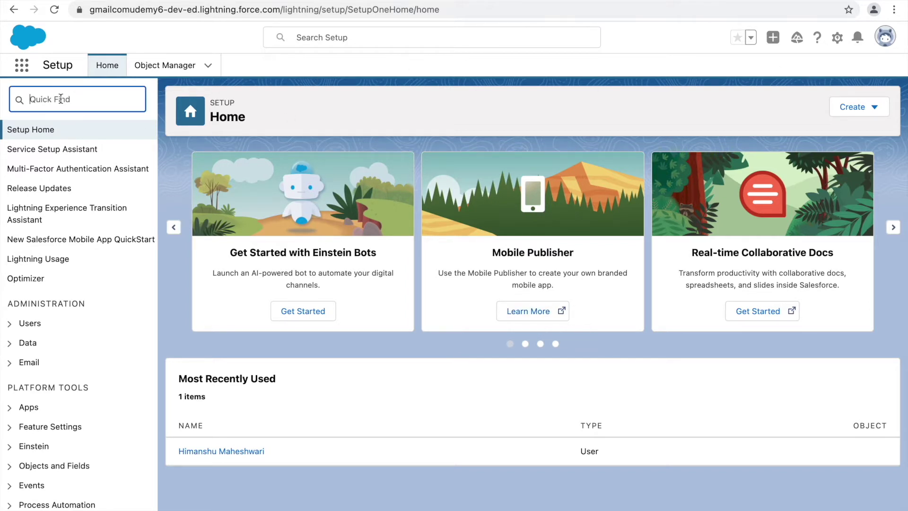
text(users)
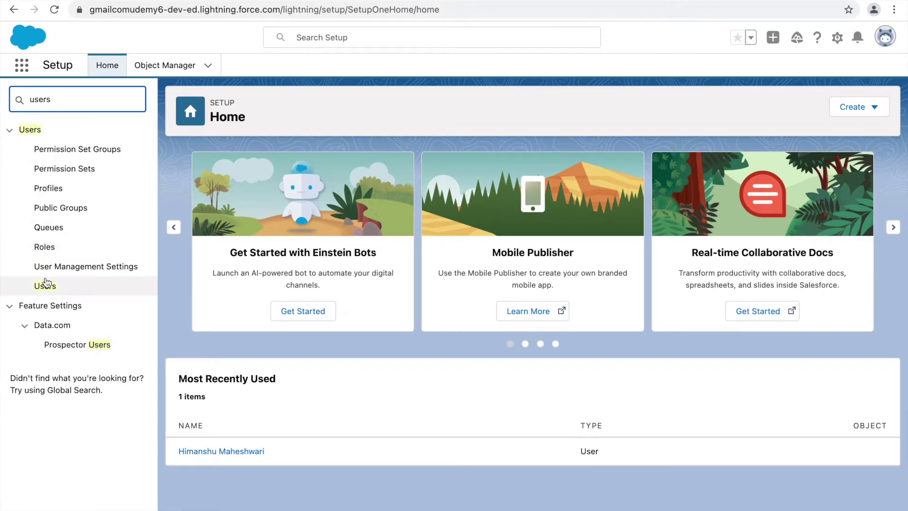
click(59, 287)
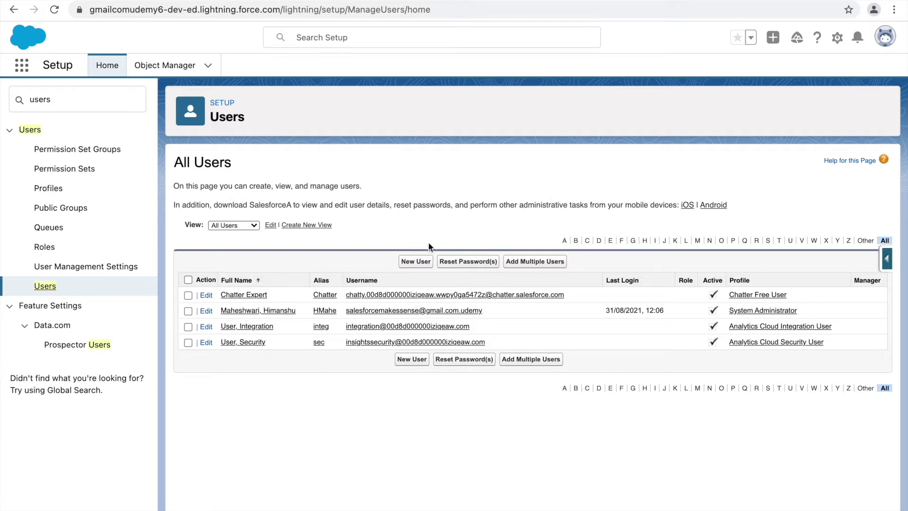
Open the administrator user's record, then its System Administrator profile.
click(251, 311)
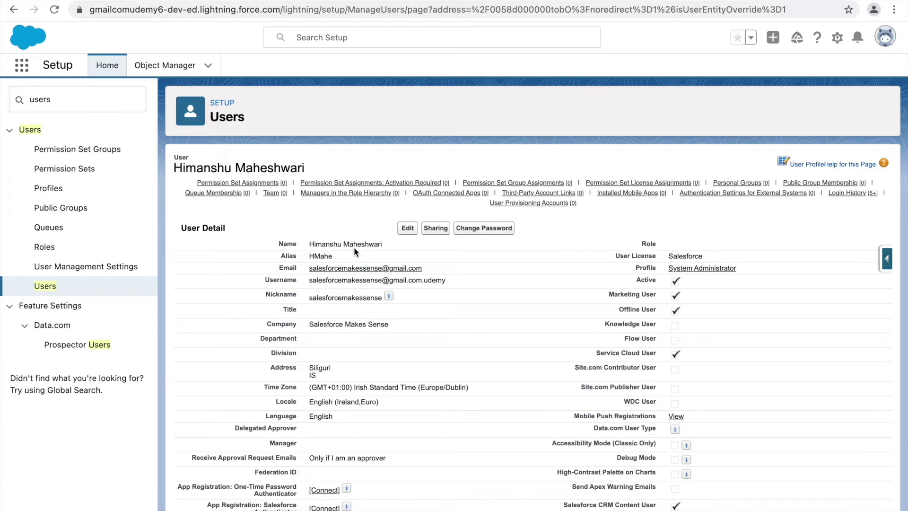
click(694, 269)
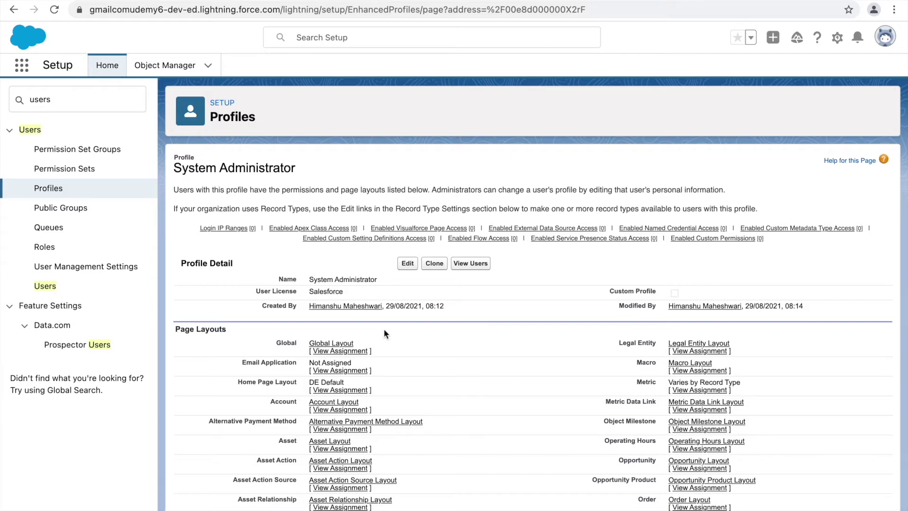
Review the System Administrator profile's Page Layouts and Field-Level Security sections.
scroll(470, 367, down, 4)
scroll(470, 365, down, 12)
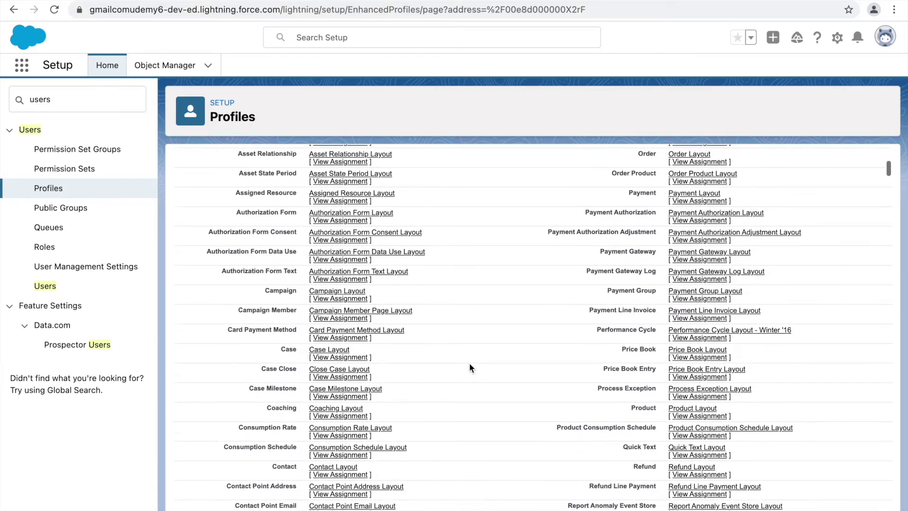
scroll(470, 367, down, 11)
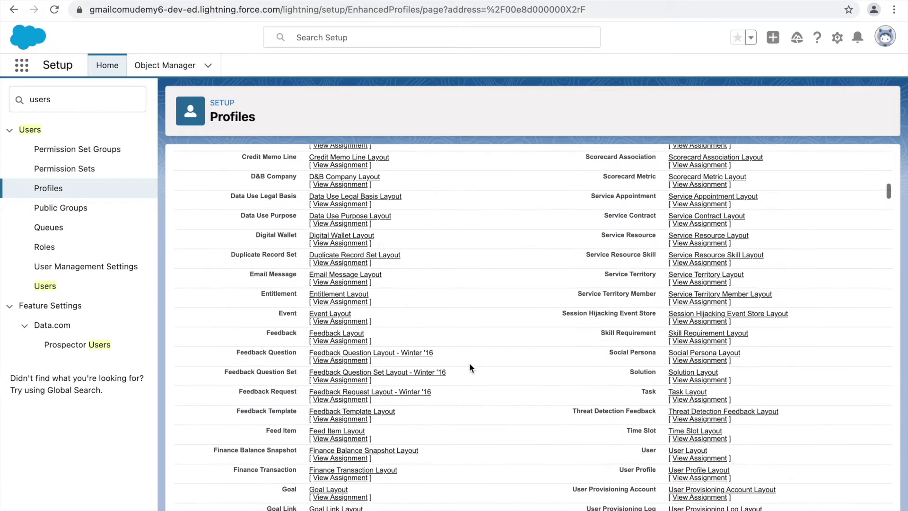
scroll(470, 367, down, 3)
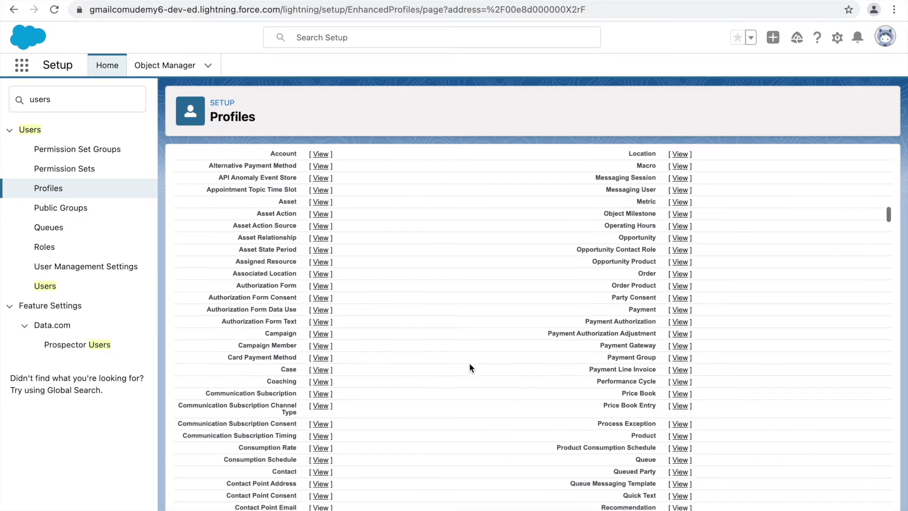
scroll(470, 365, up, 3)
drag(250, 248, 176, 248)
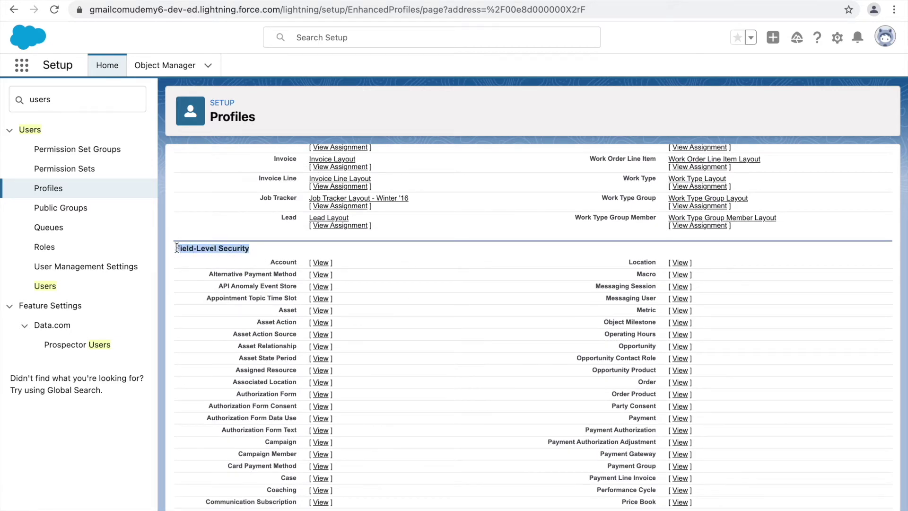
click(286, 259)
Review Custom App Settings and Tab Settings, then show the list of available apps.
scroll(389, 313, down, 1)
scroll(389, 314, down, 9)
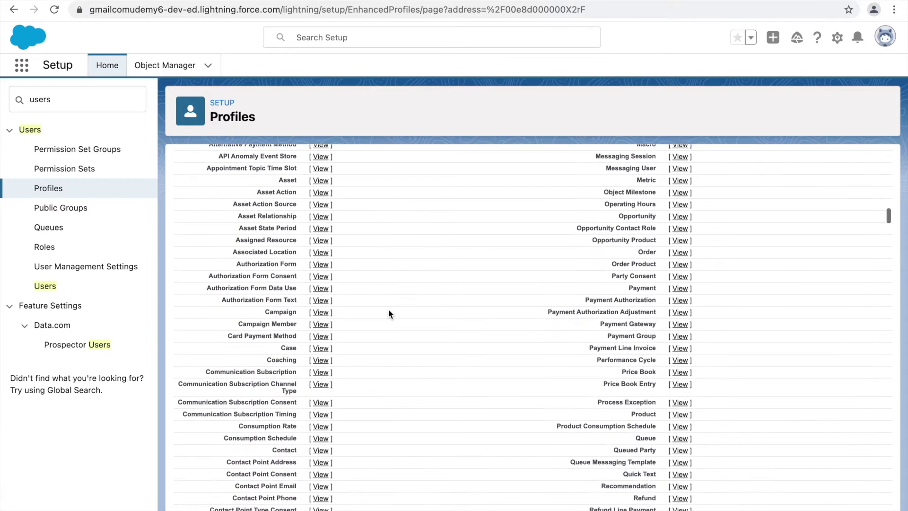
scroll(389, 313, down, 7)
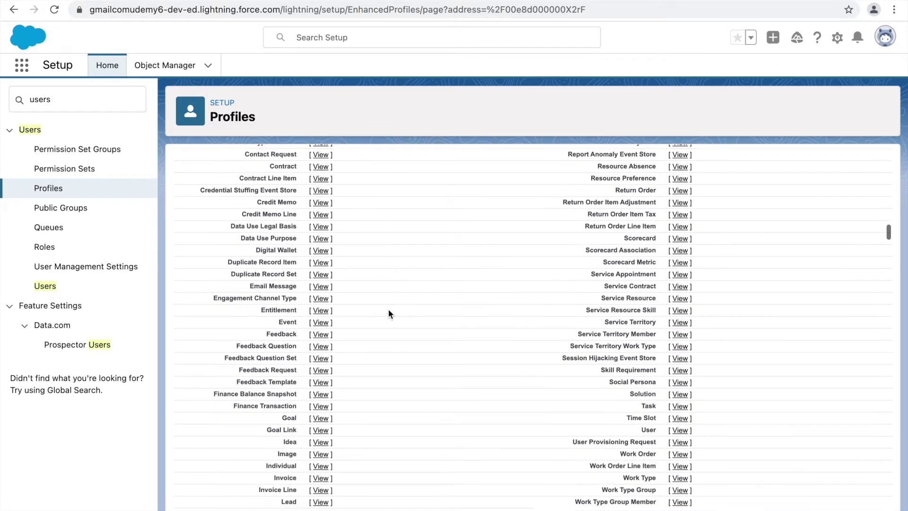
scroll(388, 314, down, 1)
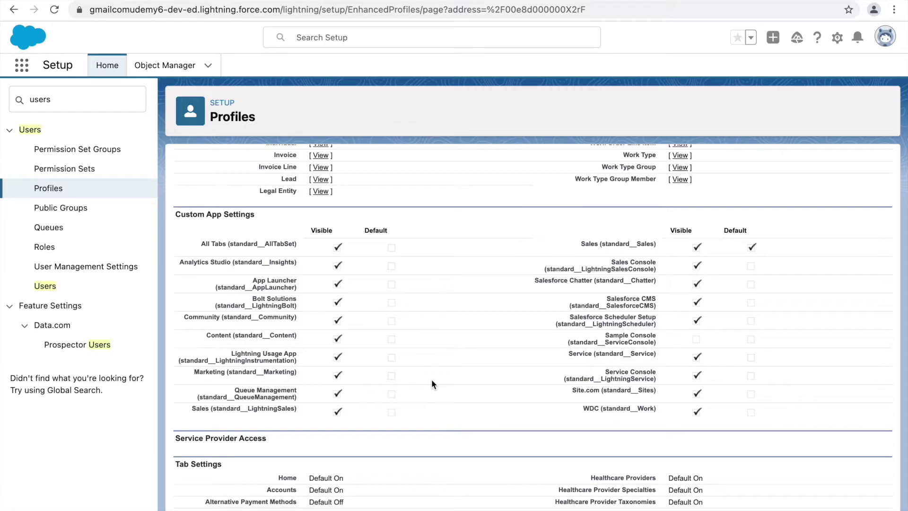
scroll(431, 381, down, 3)
scroll(432, 379, down, 2)
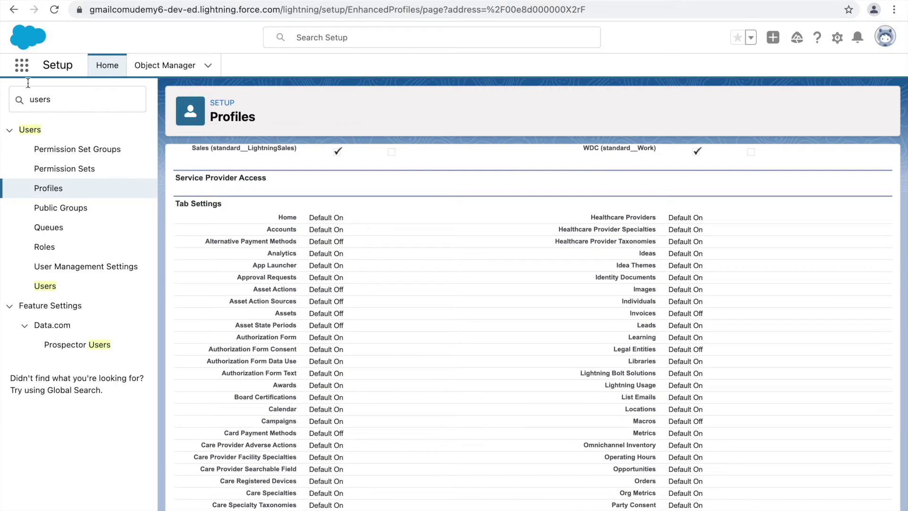
click(22, 69)
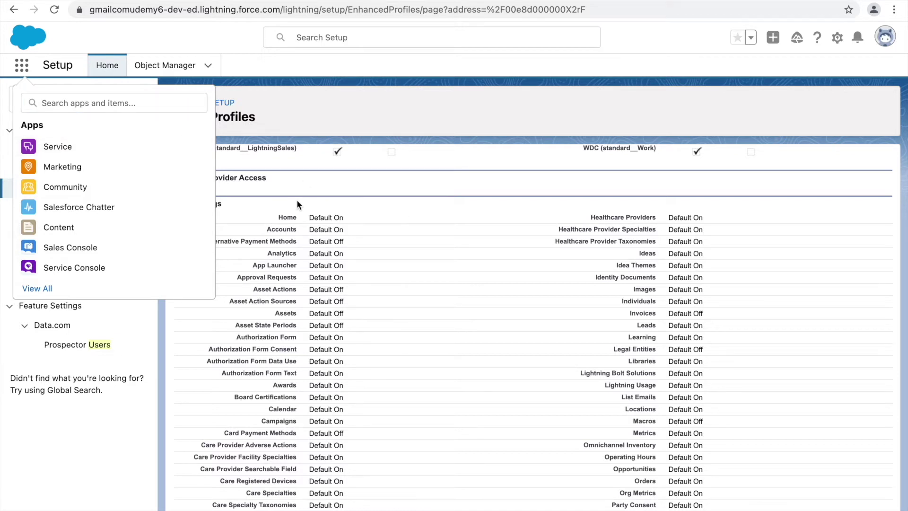
Close the apps list and review Record Type Settings through Standard Object Permissions.
click(21, 64)
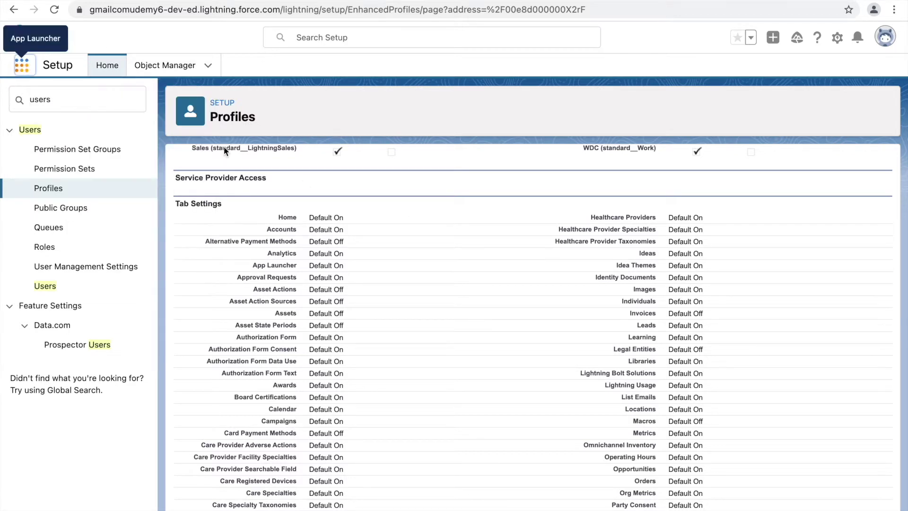
scroll(344, 277, down, 5)
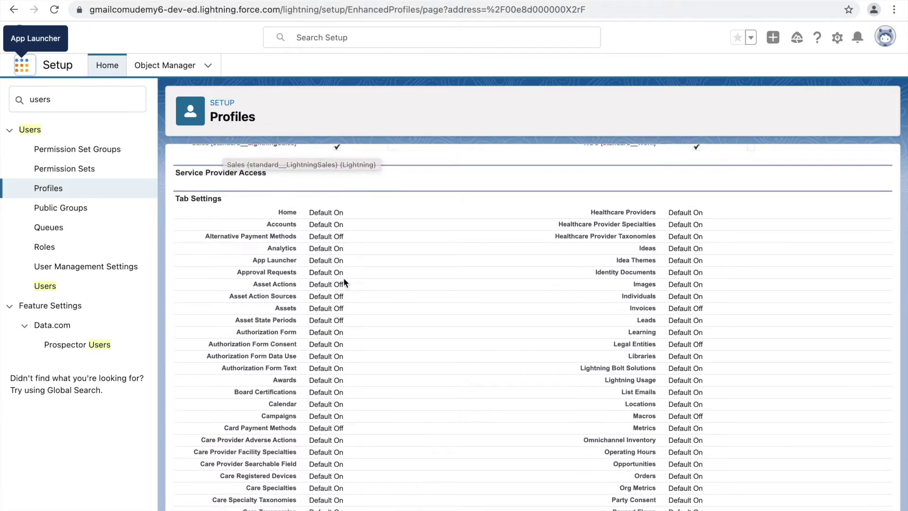
scroll(343, 282, down, 7)
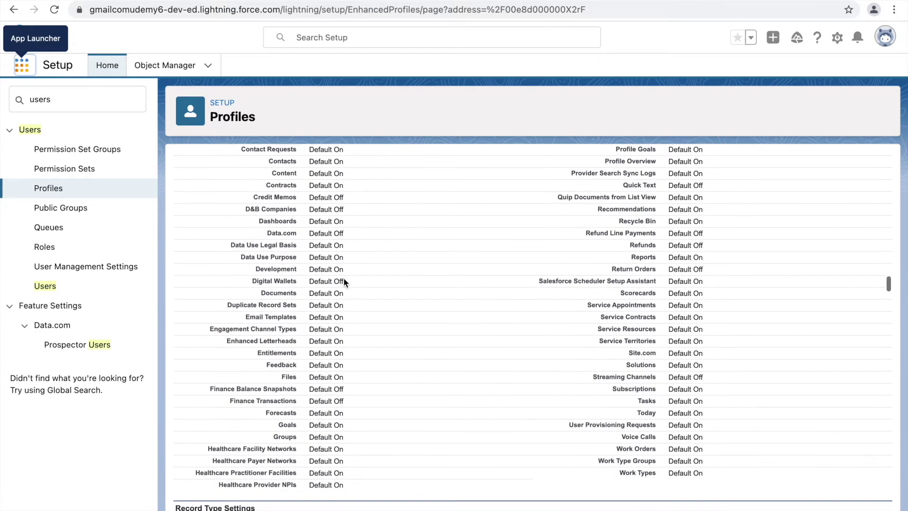
scroll(344, 281, down, 9)
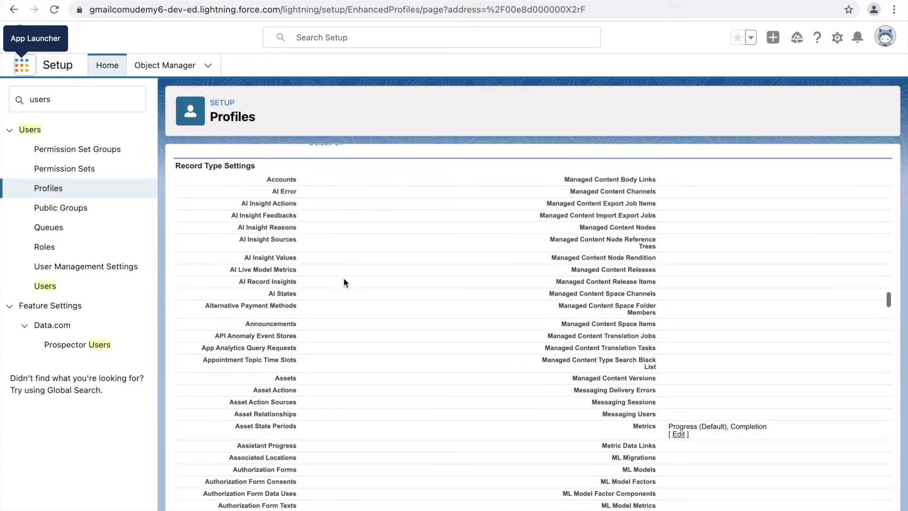
scroll(343, 283, down, 8)
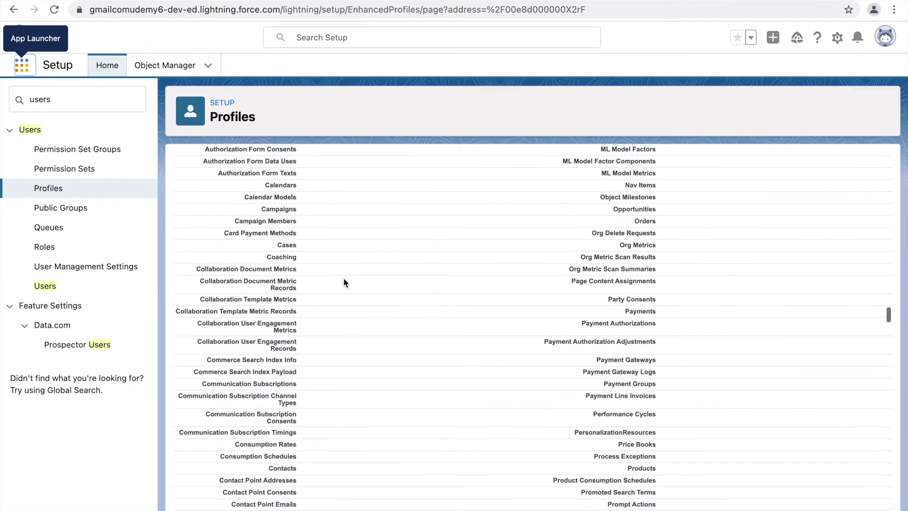
scroll(343, 283, down, 10)
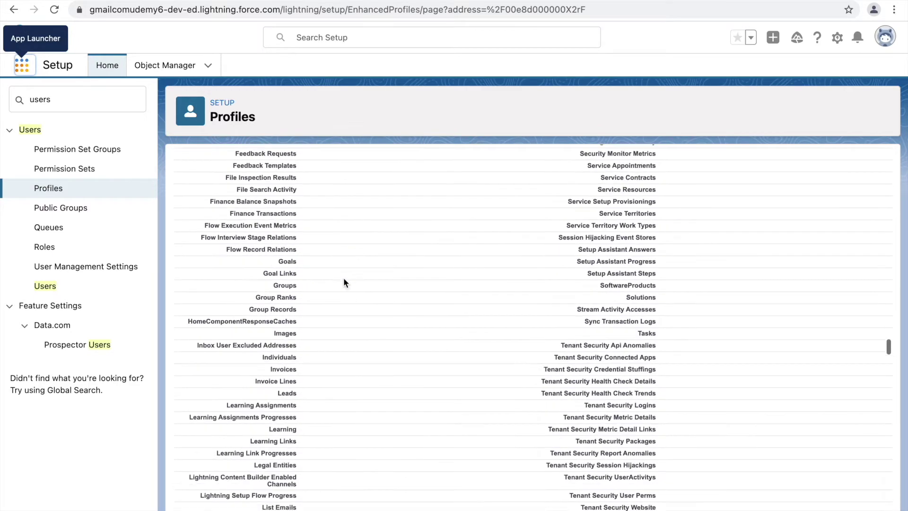
scroll(344, 282, down, 18)
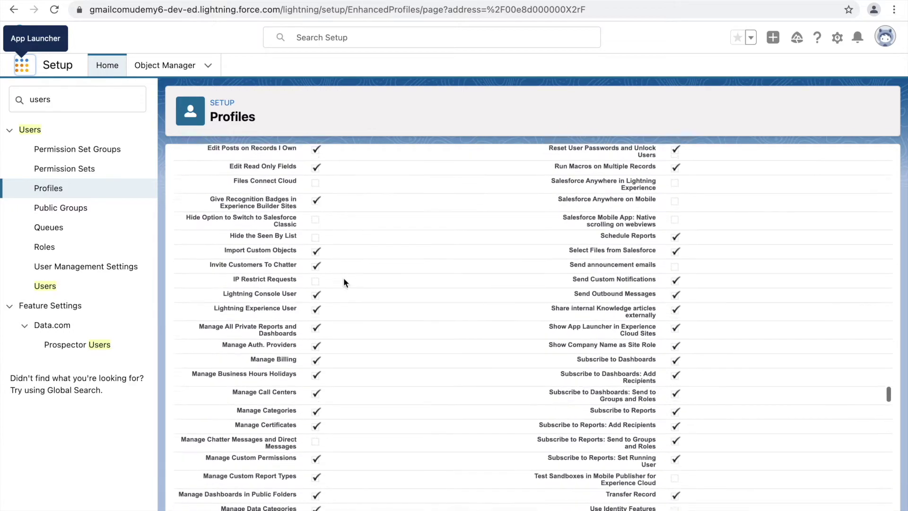
scroll(343, 283, down, 15)
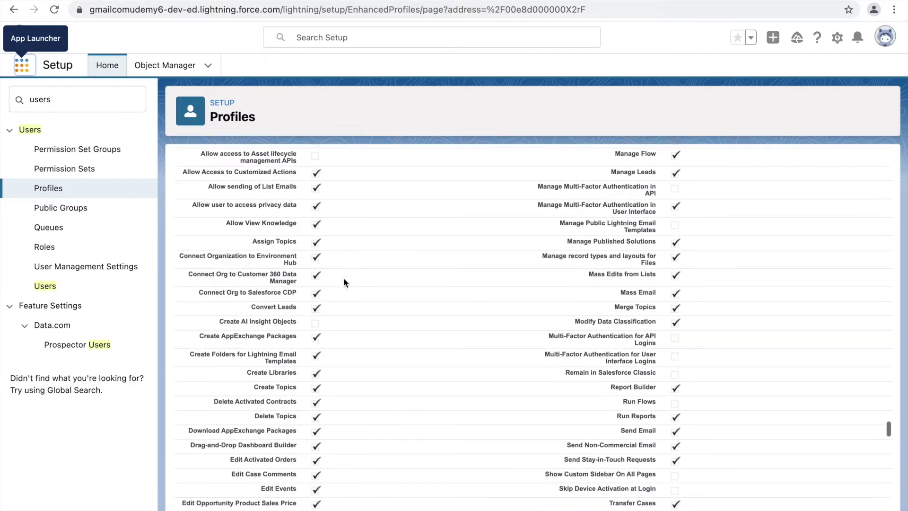
scroll(343, 282, down, 8)
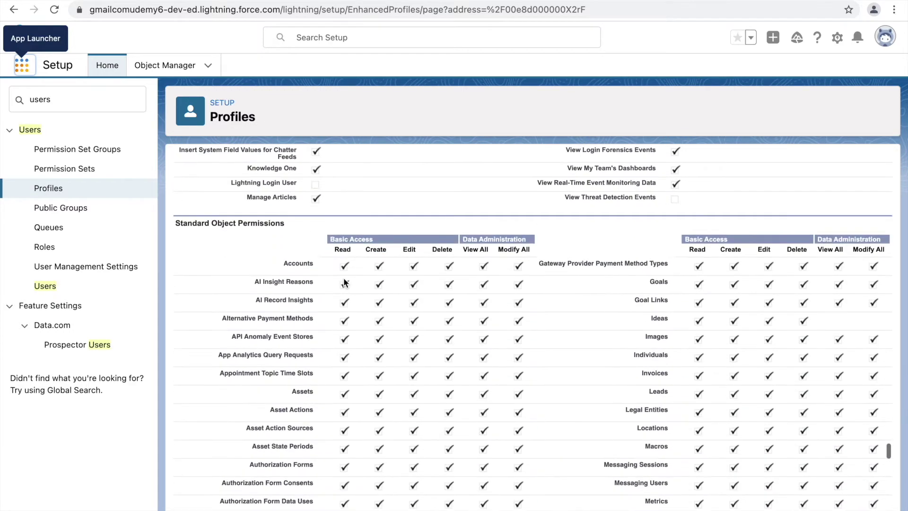
drag(286, 226, 190, 220)
click(287, 220)
Look over the remaining permission sections and return to the All Users list.
scroll(335, 262, down, 3)
scroll(335, 262, down, 20)
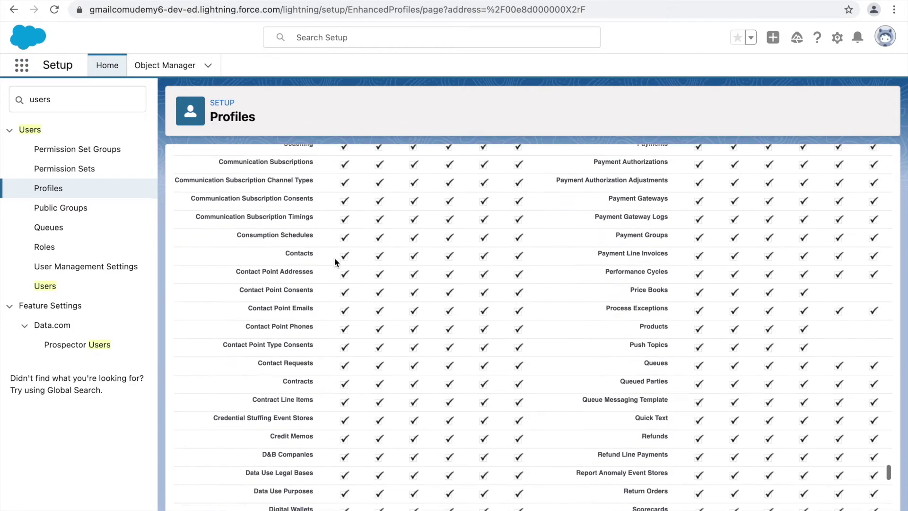
scroll(352, 330, up, 1)
scroll(352, 330, down, 3)
scroll(352, 330, up, 15)
scroll(352, 330, down, 10)
scroll(352, 331, up, 3)
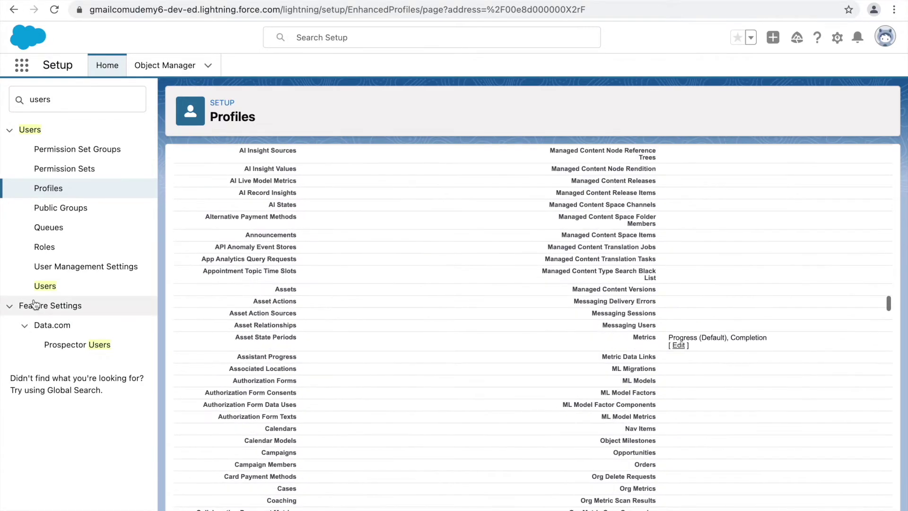
click(45, 287)
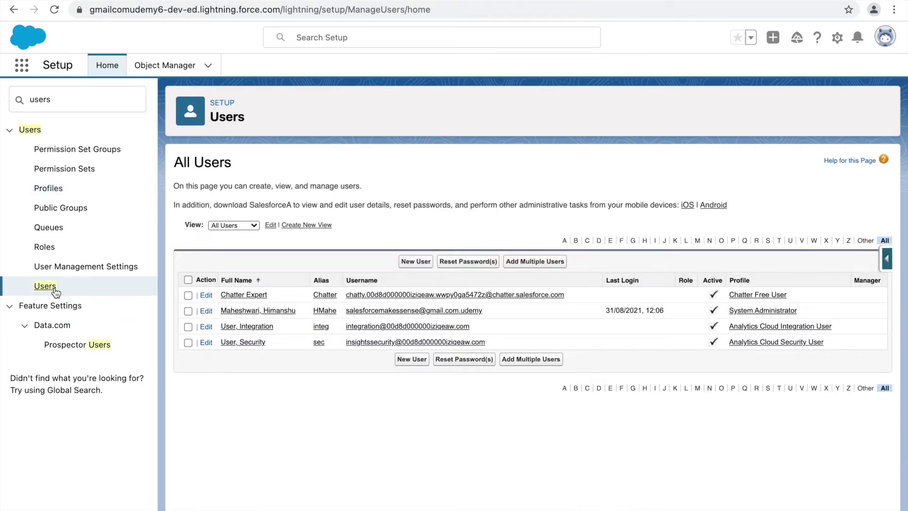
click(238, 311)
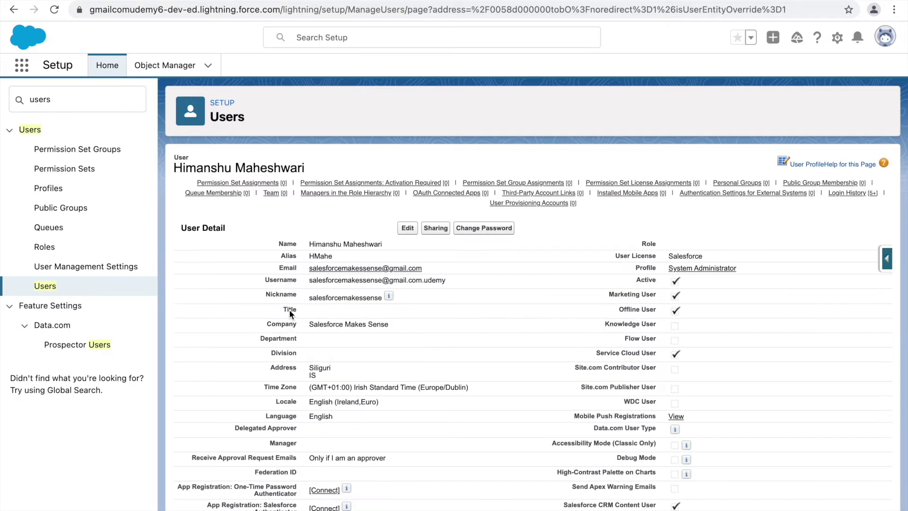
click(883, 45)
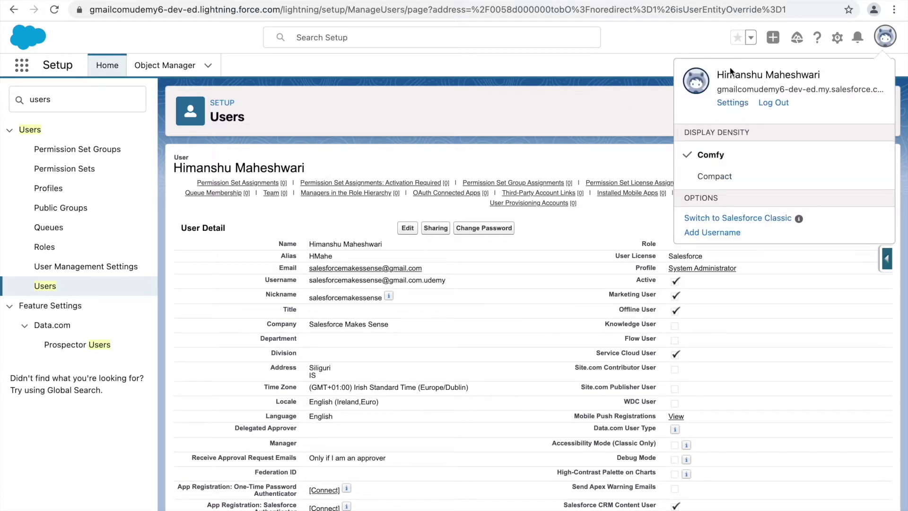
click(604, 62)
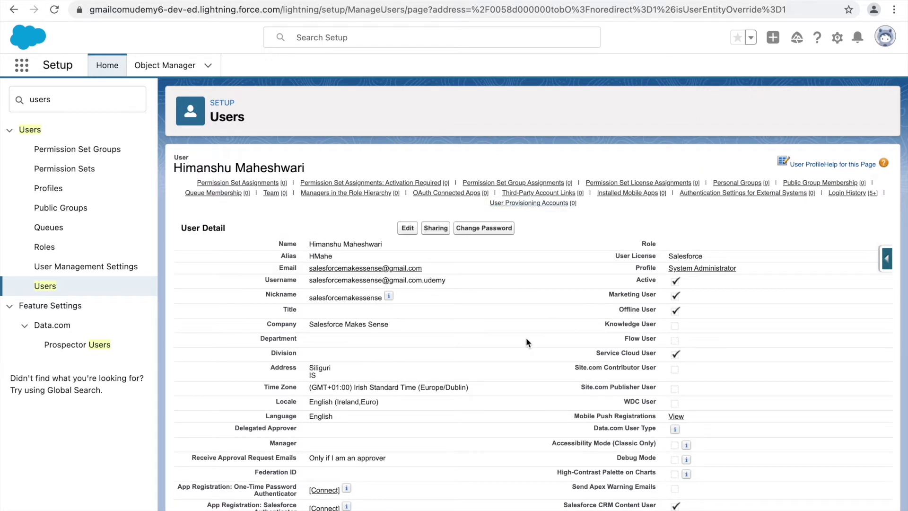
scroll(490, 375, down, 1)
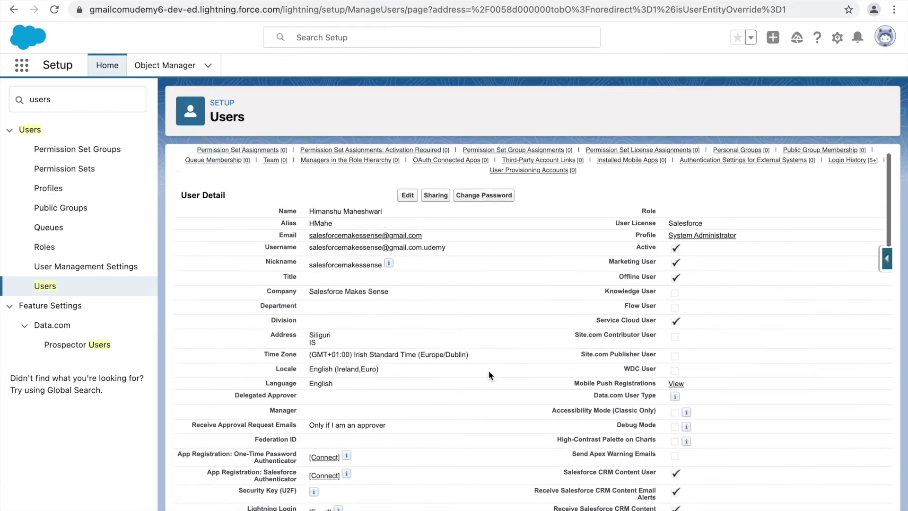
scroll(490, 373, down, 5)
scroll(489, 372, up, 5)
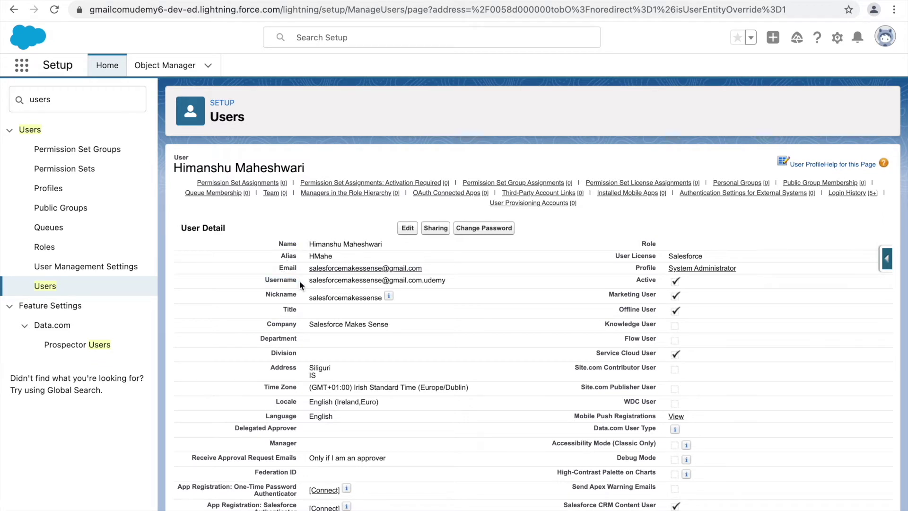
double_click(288, 294)
scroll(286, 315, down, 2)
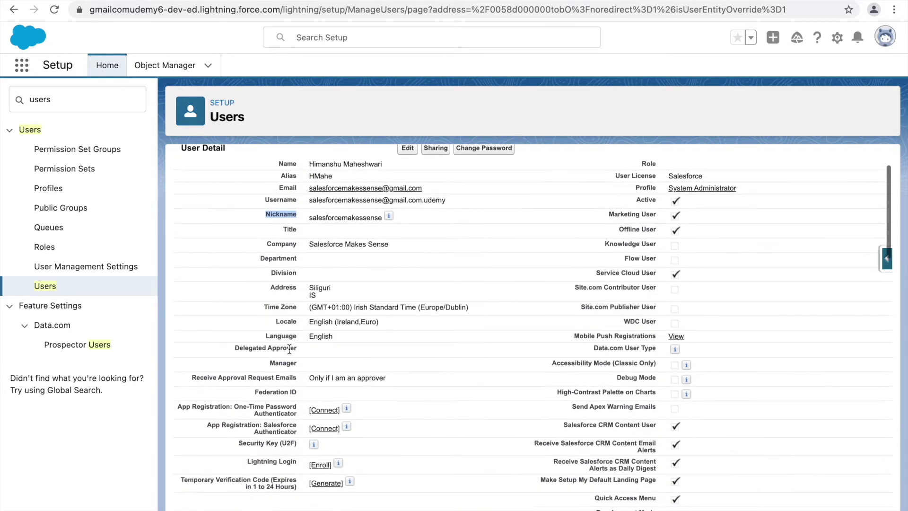
click(284, 334)
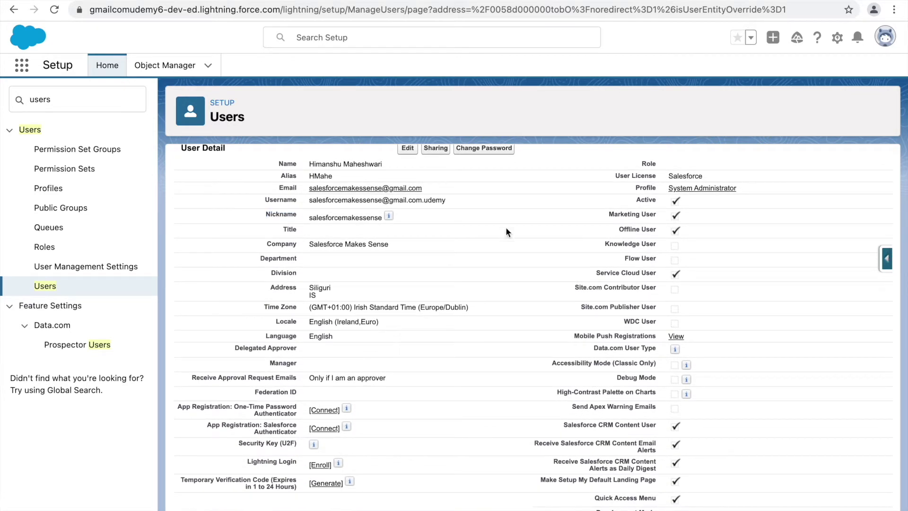
drag(657, 176, 637, 175)
drag(636, 200, 651, 201)
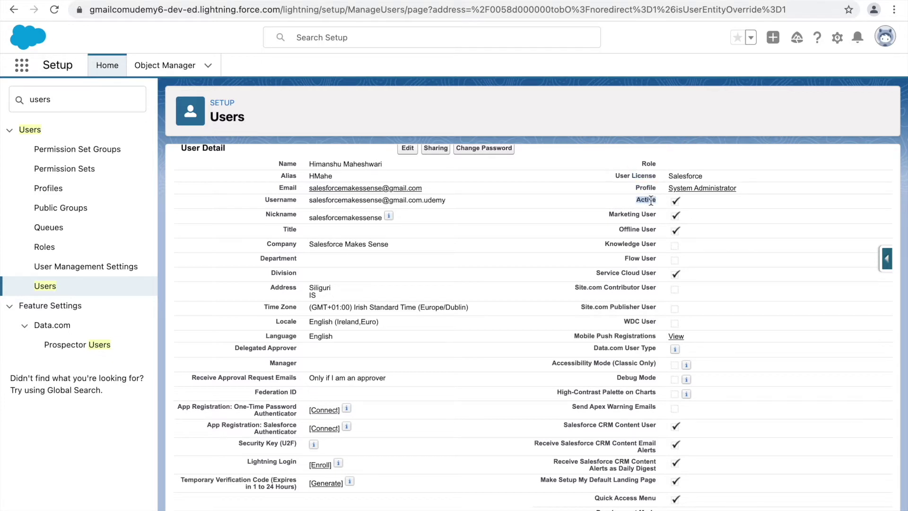
click(649, 167)
scroll(634, 326, down, 2)
scroll(633, 327, down, 5)
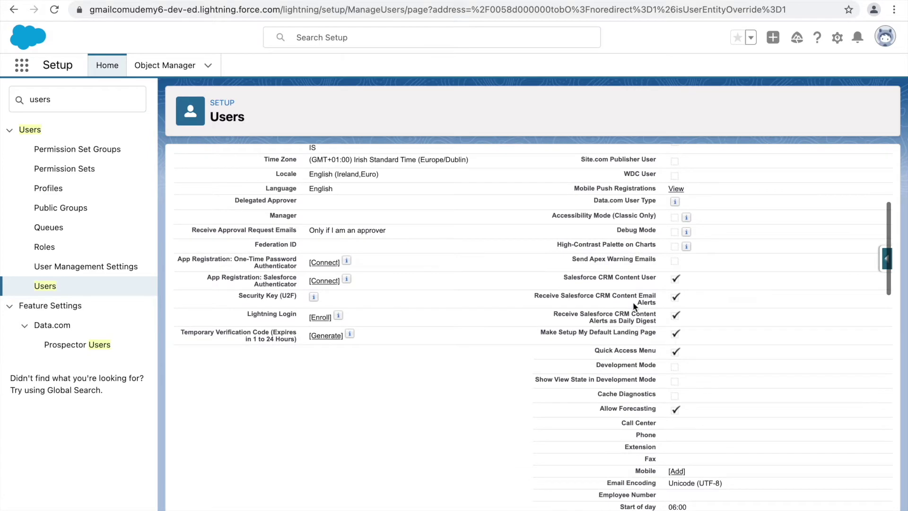
scroll(622, 333, down, 2)
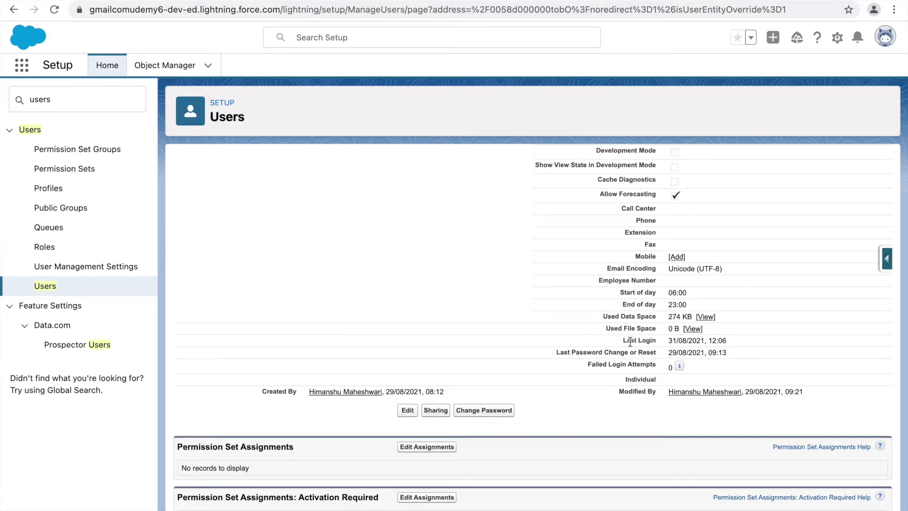
drag(625, 341, 661, 344)
double_click(578, 353)
drag(588, 364, 663, 371)
click(672, 368)
double_click(269, 392)
double_click(639, 392)
scroll(538, 394, down, 5)
scroll(539, 394, down, 3)
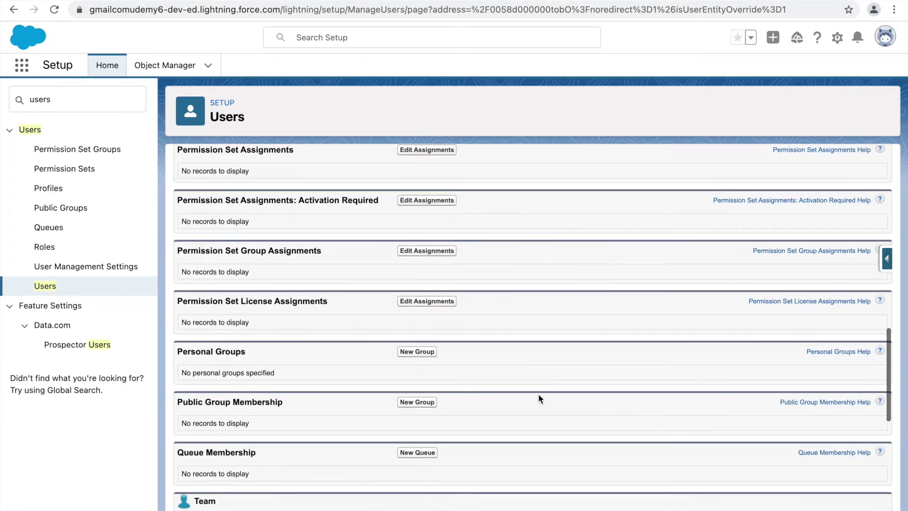
scroll(538, 394, up, 10)
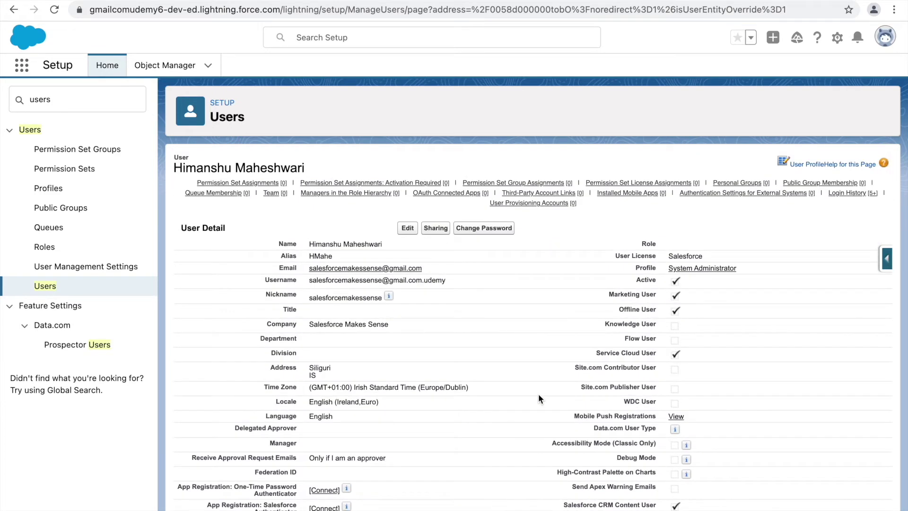
Open the System Administrator profile and check its name and Salesforce user license.
click(702, 268)
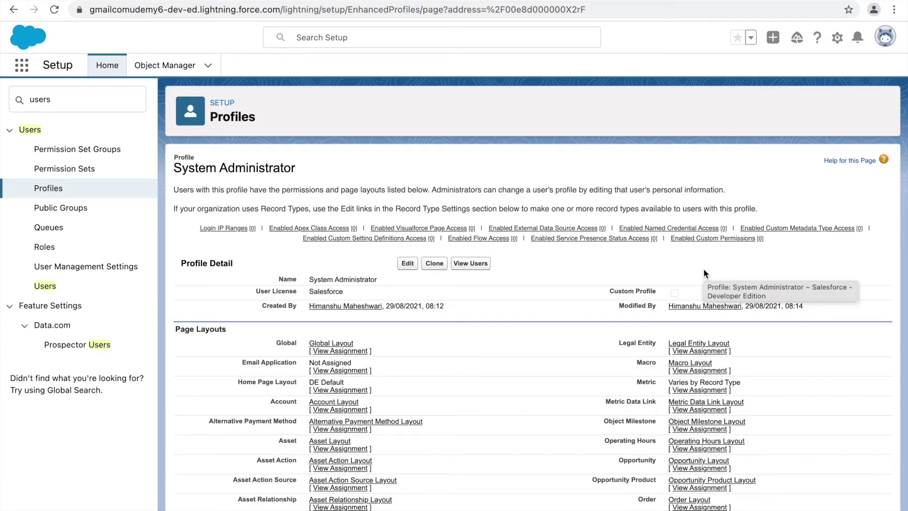
drag(307, 279, 377, 276)
double_click(330, 291)
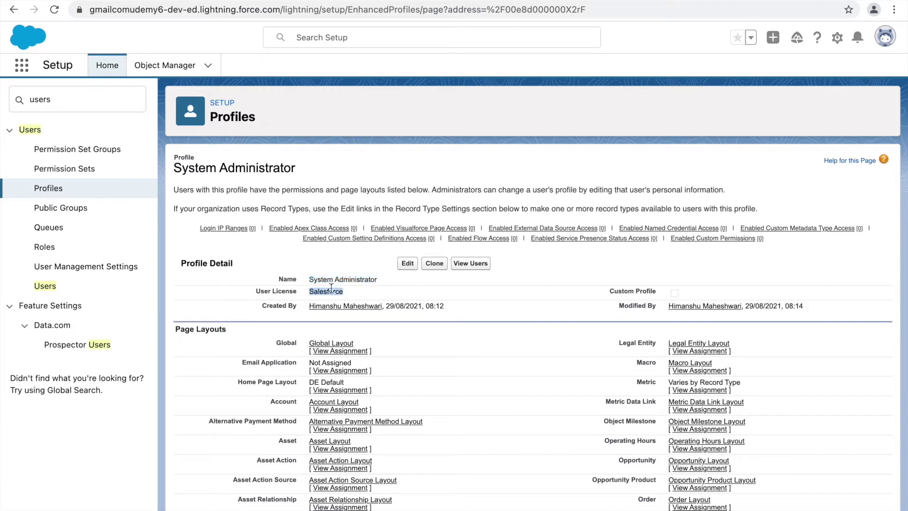
click(331, 292)
double_click(327, 292)
click(365, 294)
double_click(326, 279)
click(356, 280)
Recheck the profile name, user license and heading, then show the list of apps.
mouse_move(341, 231)
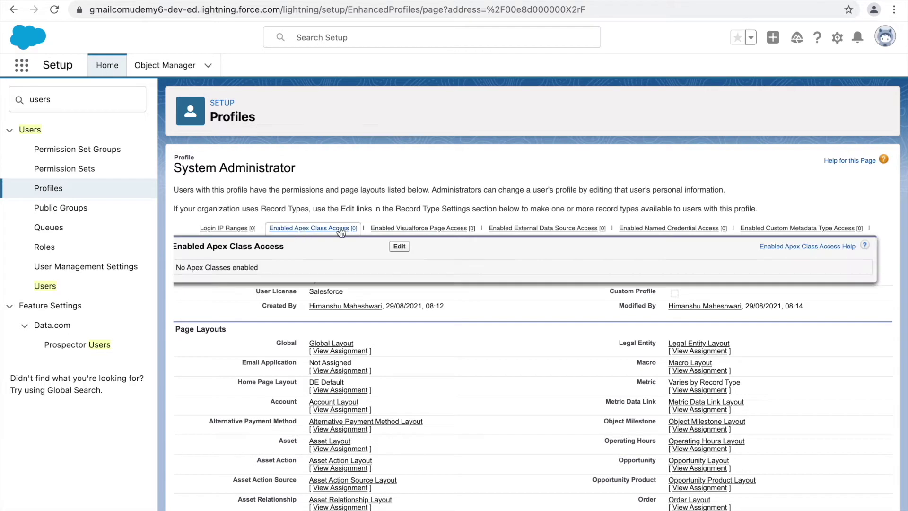
click(50, 291)
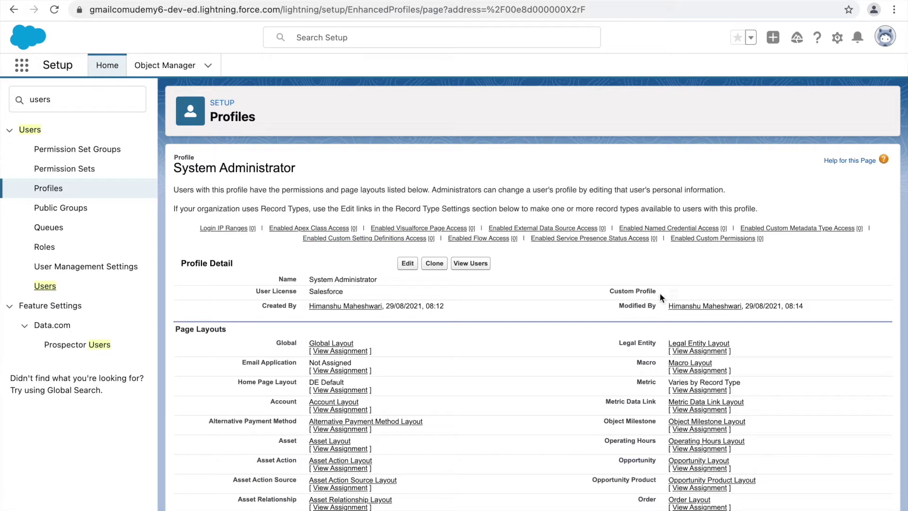
mouse_move(674, 293)
click(311, 282)
drag(311, 281, 401, 285)
click(418, 274)
drag(177, 167, 294, 171)
click(294, 174)
click(21, 65)
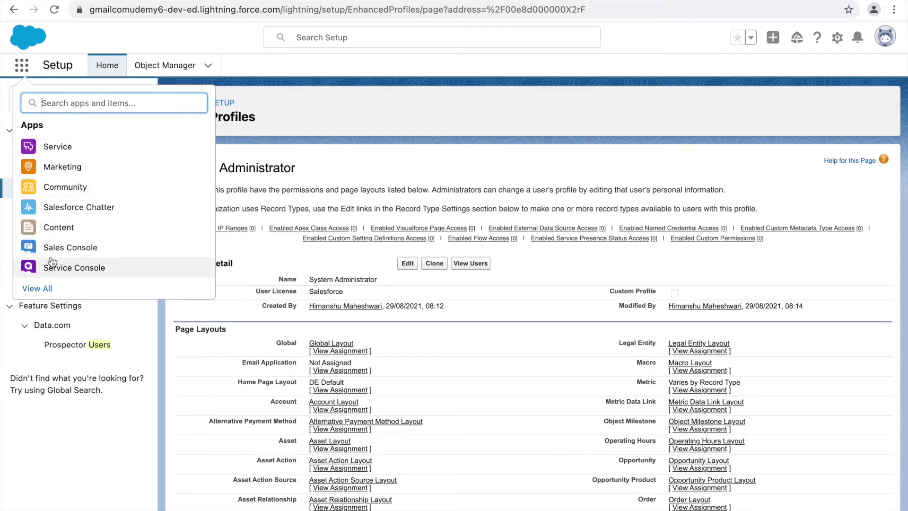
Close the apps list and open the admin user's detail record from All Users.
click(349, 120)
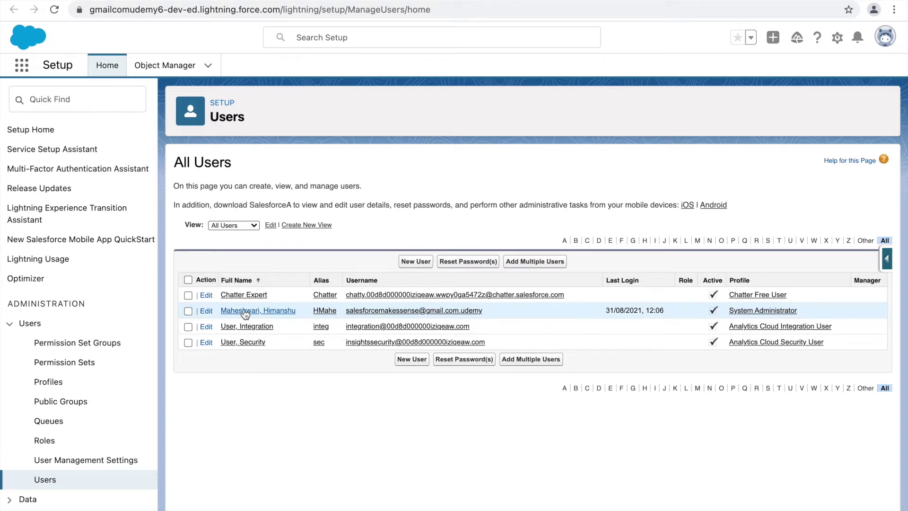
click(244, 312)
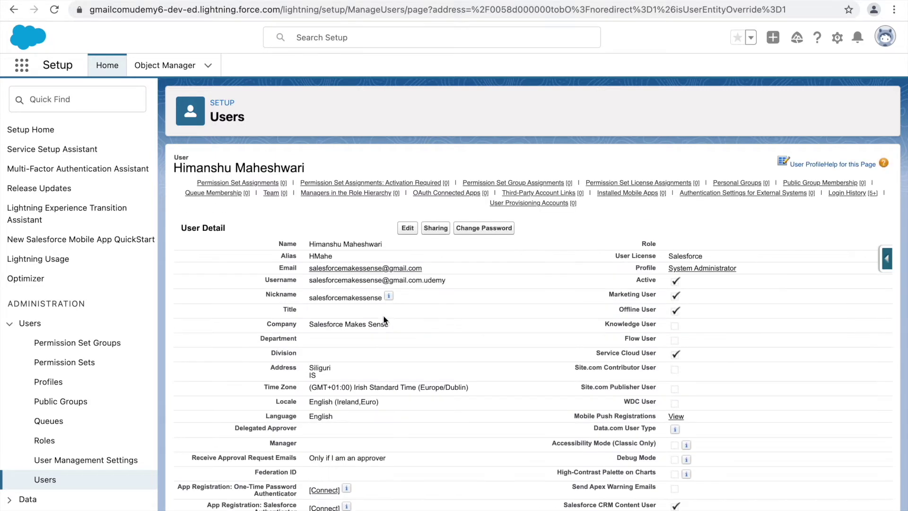
Edit the admin user, entering Title 'Mr' and Department 'Computer Science'.
click(408, 229)
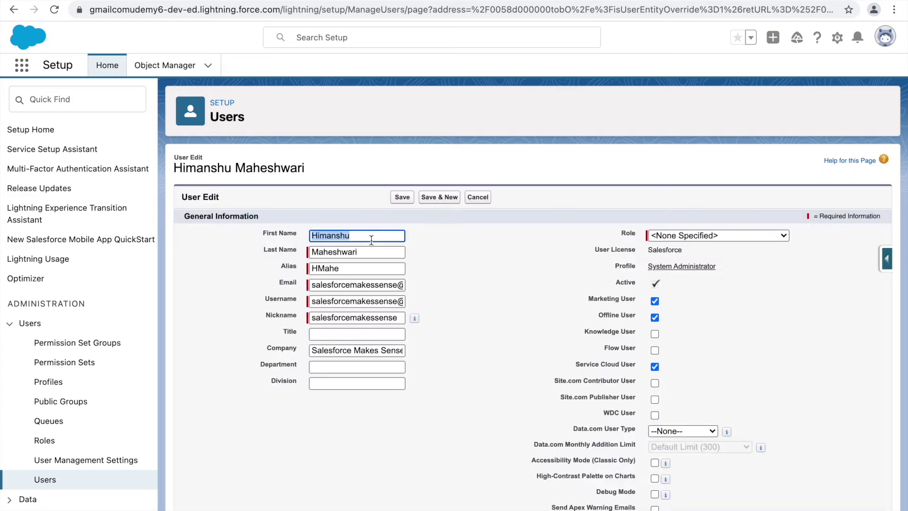
click(348, 252)
double_click(338, 250)
click(338, 251)
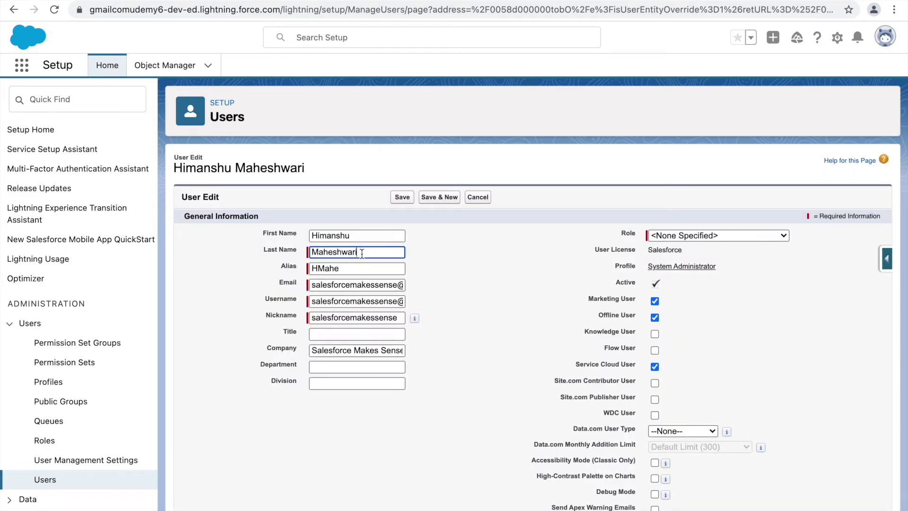
click(333, 335)
text(Mr)
click(324, 368)
text(Computer)
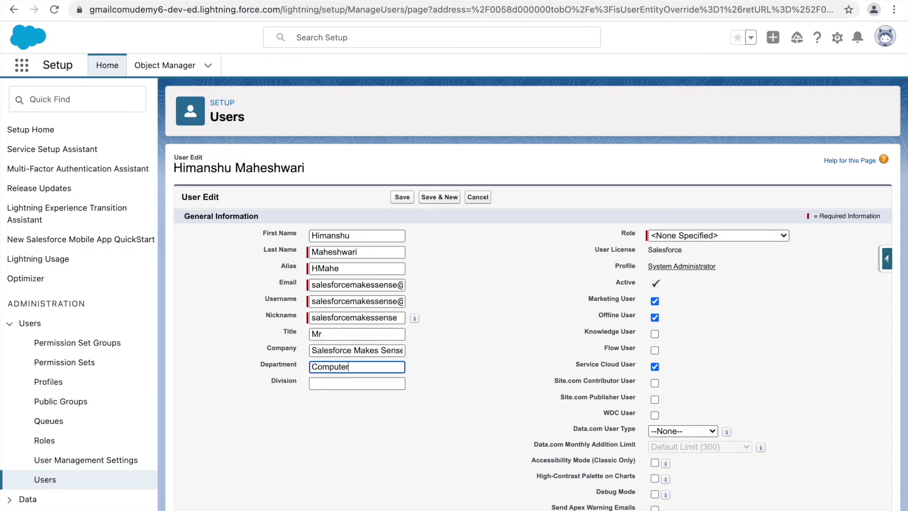
text( Science)
click(512, 363)
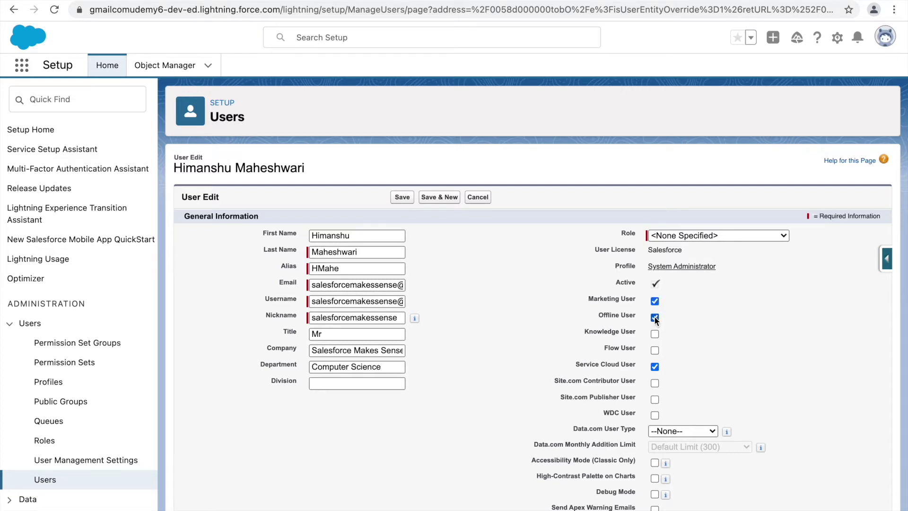
Check the Role options without choosing one and keep the start of day at 06:00.
click(672, 233)
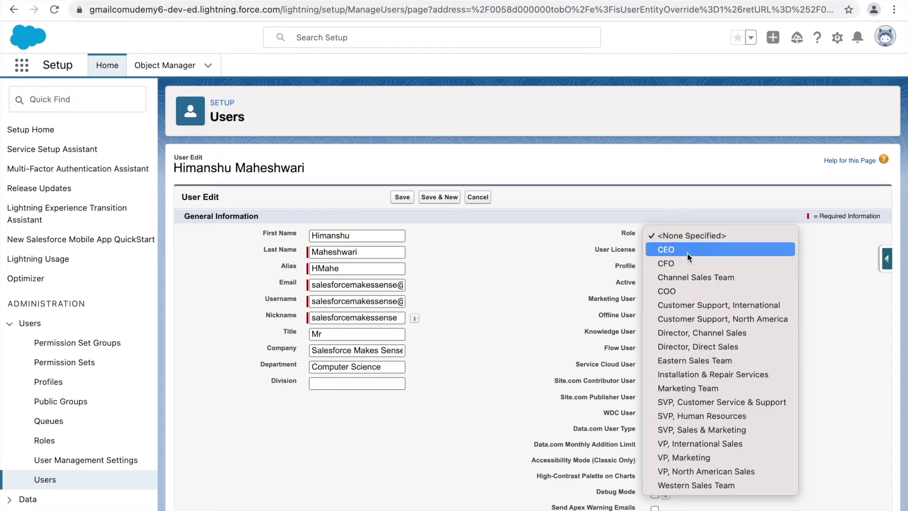
click(512, 374)
click(736, 354)
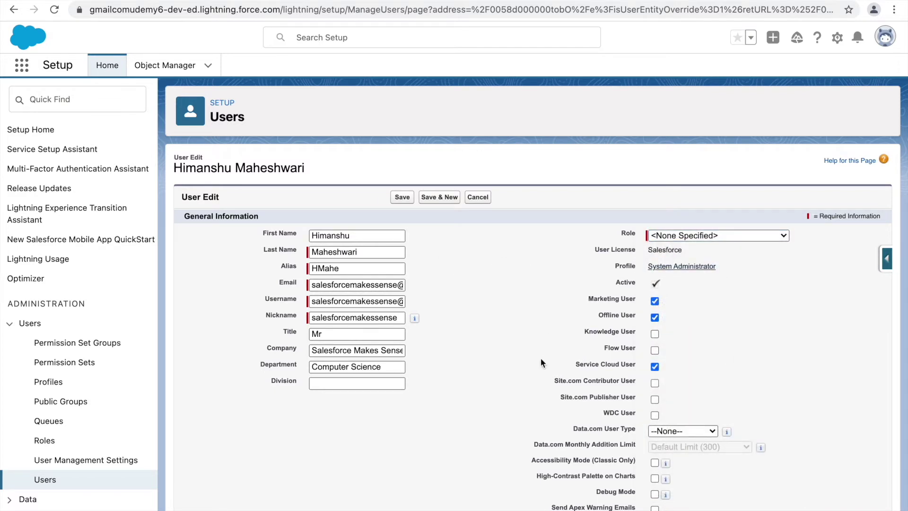
scroll(614, 381, down, 3)
scroll(563, 354, down, 2)
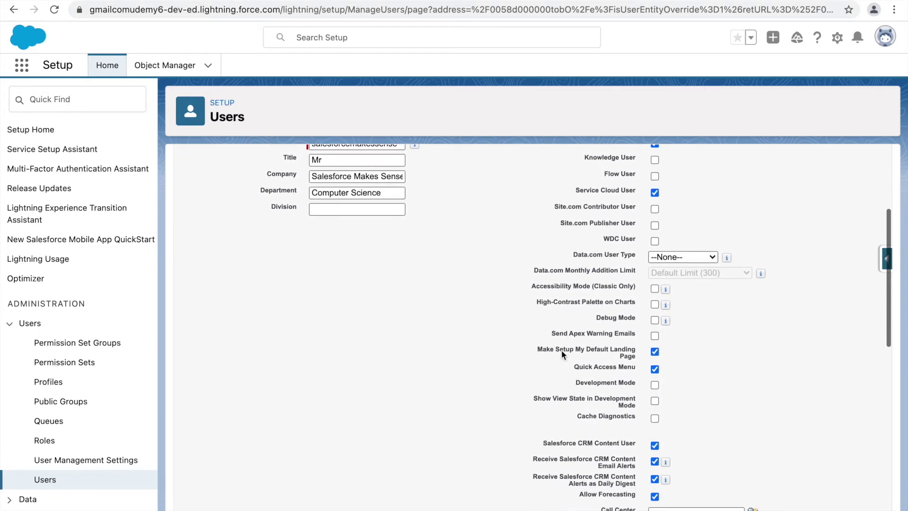
scroll(583, 244, up, 5)
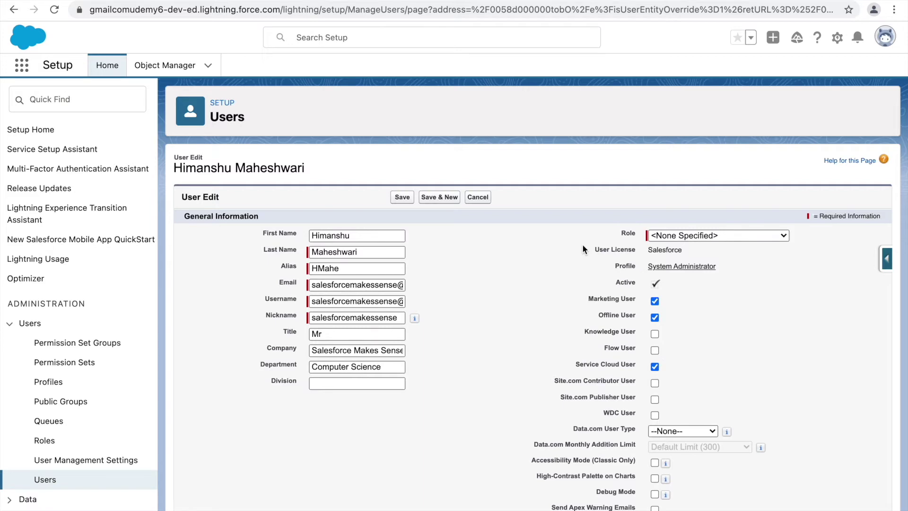
scroll(518, 348, down, 5)
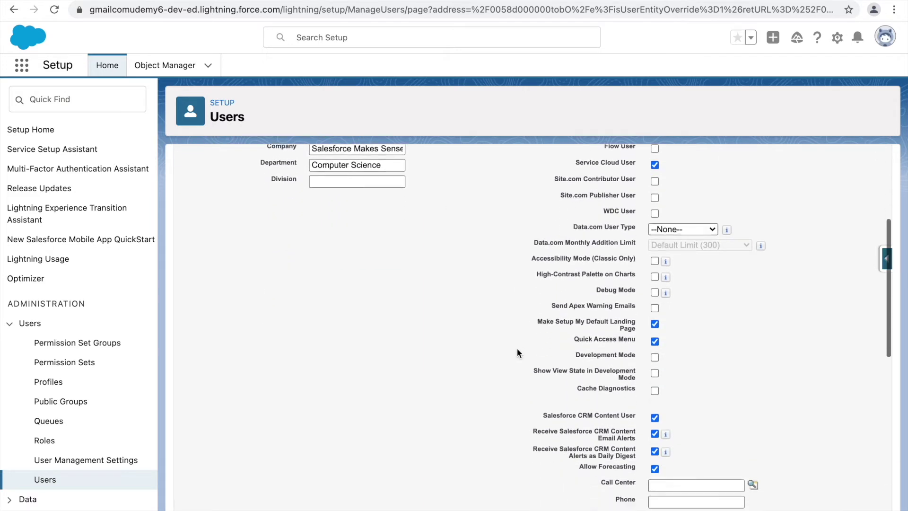
scroll(518, 348, down, 8)
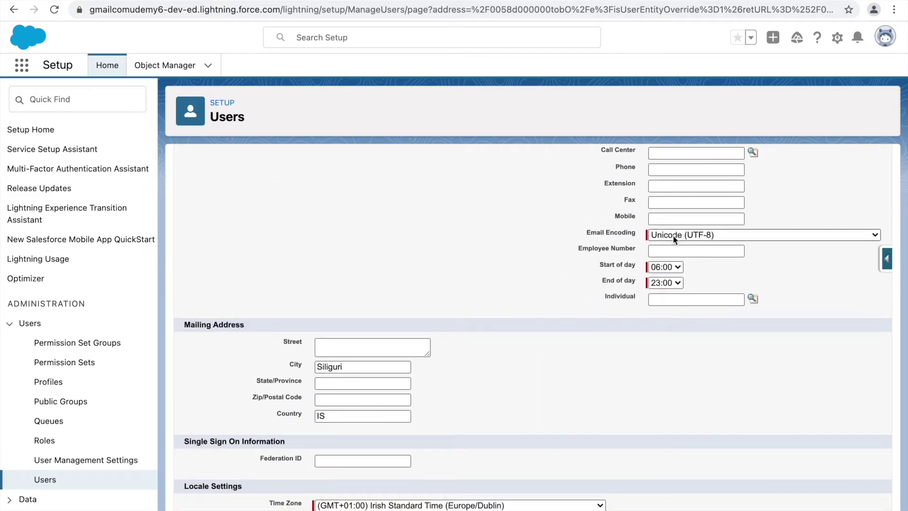
click(666, 267)
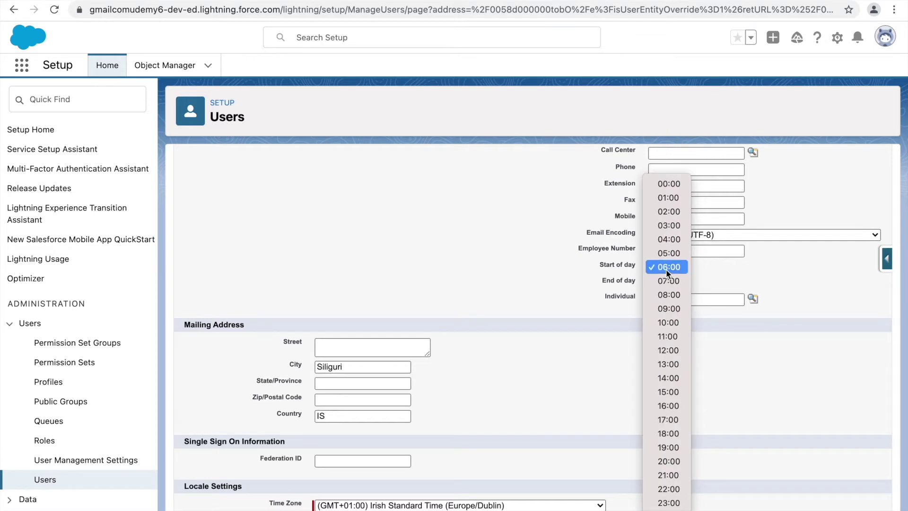
click(667, 272)
Leave Manager, Locale and Time Zone unchanged and save the user details.
scroll(329, 334, down, 3)
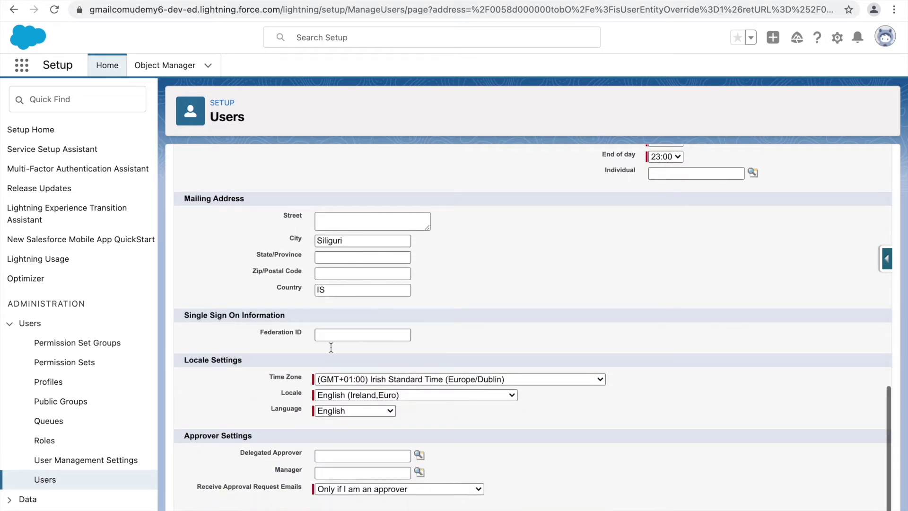
scroll(350, 431, down, 1)
click(337, 459)
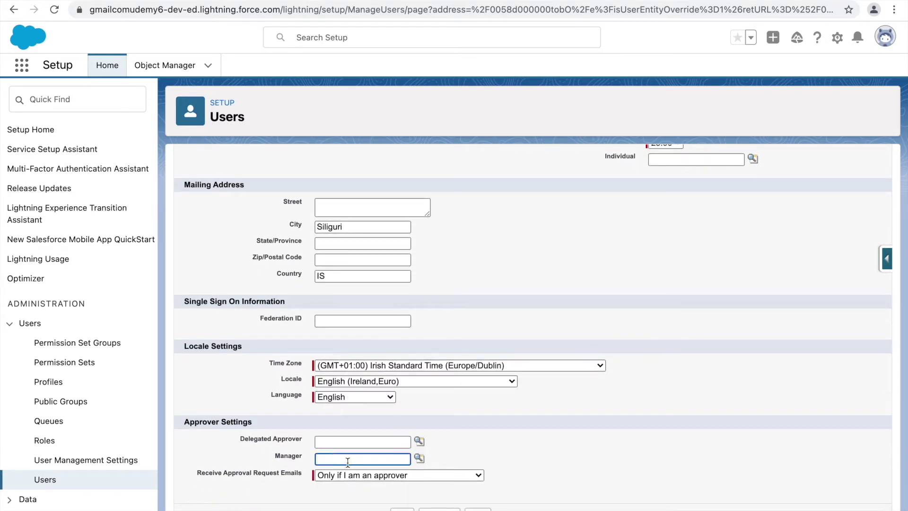
click(339, 381)
click(237, 381)
click(345, 364)
click(274, 370)
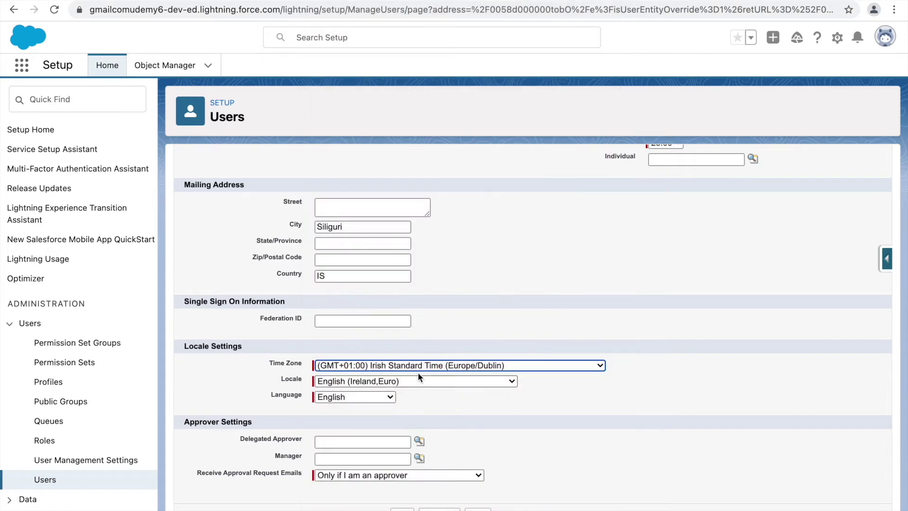
scroll(427, 368, up, 15)
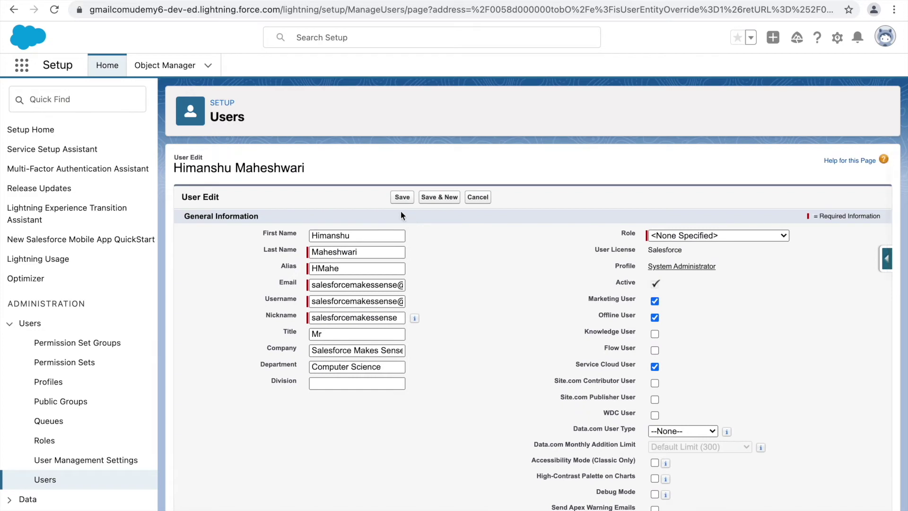
click(402, 199)
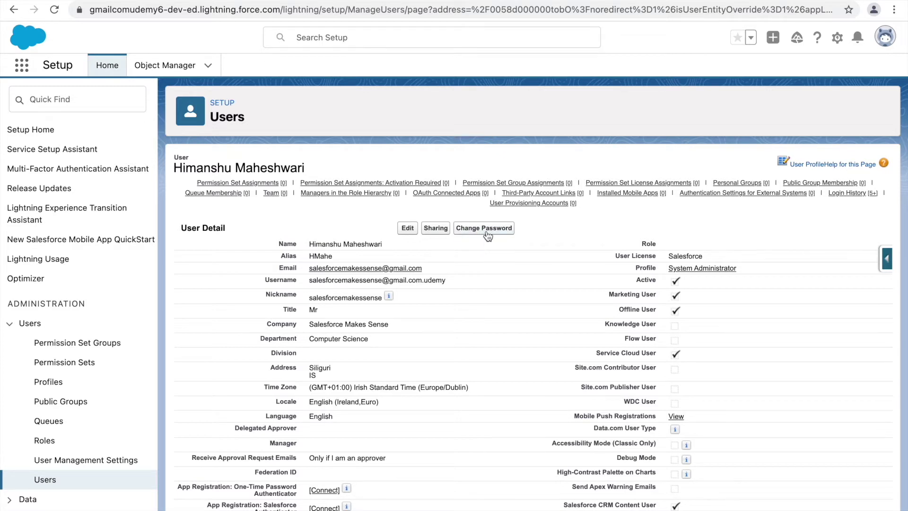
Review the updated user detail page, including the user's email field.
mouse_move(350, 193)
drag(423, 268, 307, 268)
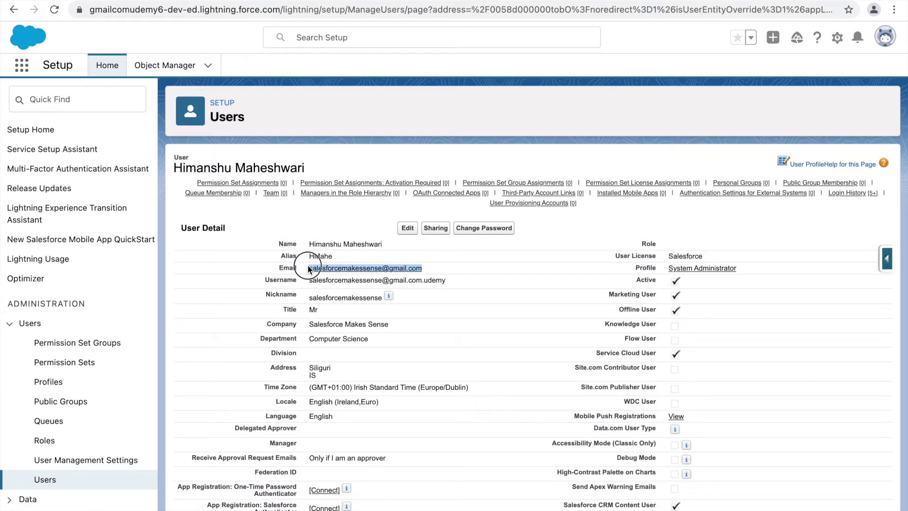
click(213, 270)
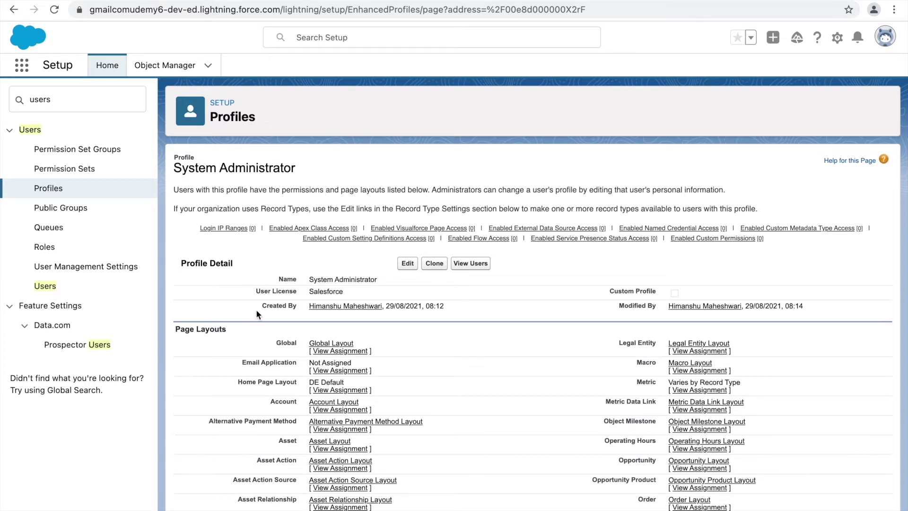
scroll(256, 310, down, 2)
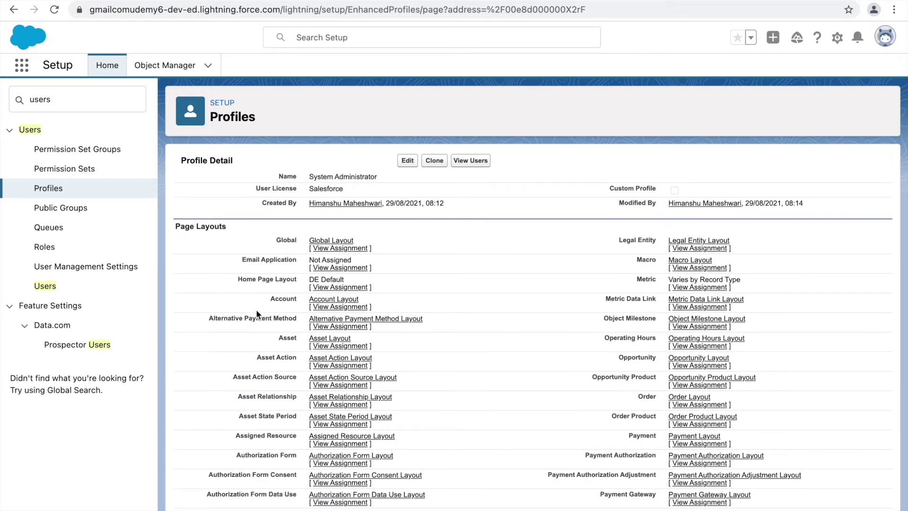
drag(211, 226, 173, 227)
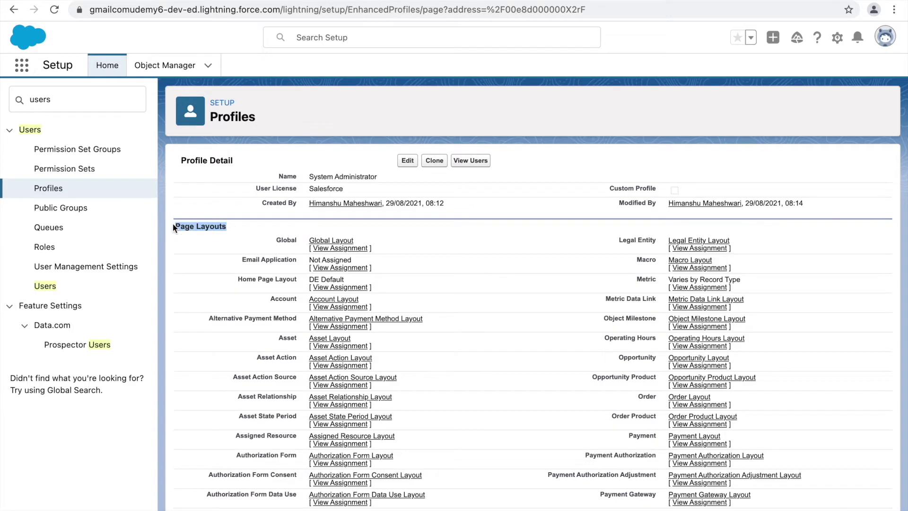
scroll(240, 229, down, 10)
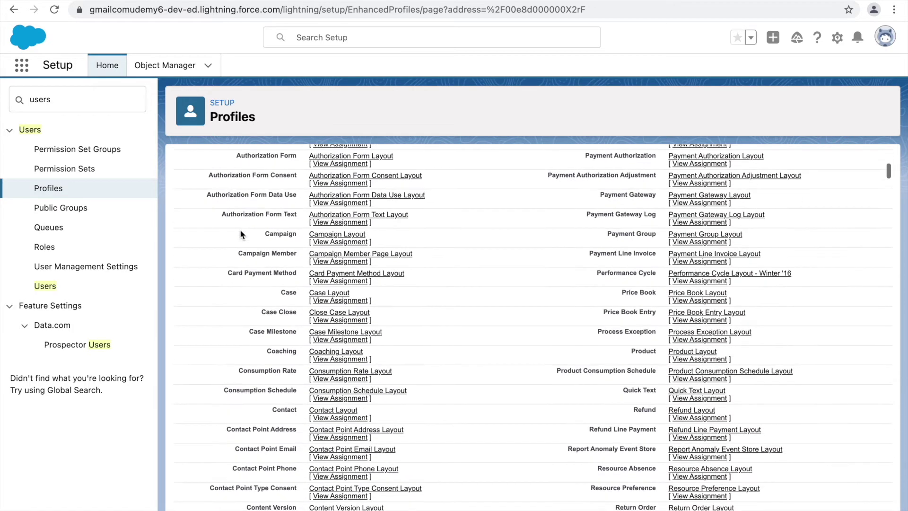
scroll(240, 229, down, 12)
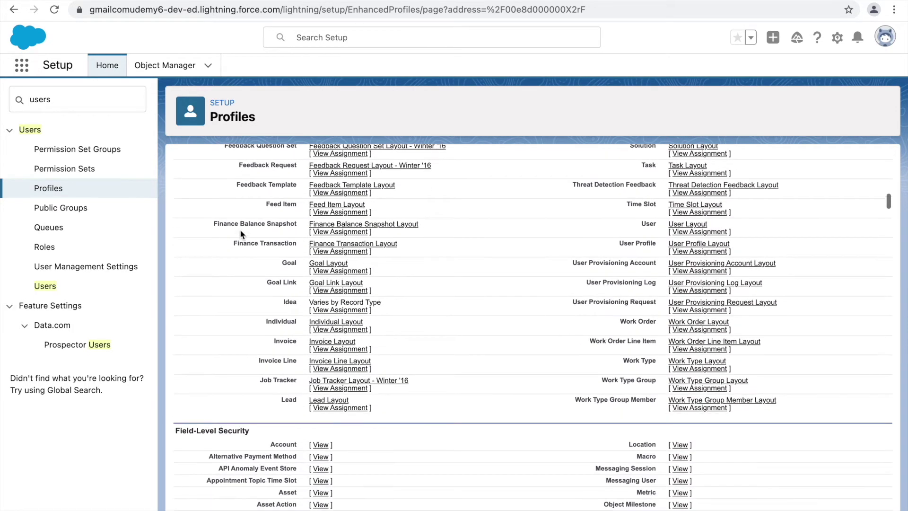
scroll(240, 229, down, 2)
drag(174, 307, 195, 308)
click(233, 305)
double_click(232, 306)
click(223, 307)
double_click(182, 308)
click(246, 308)
scroll(318, 314, down, 6)
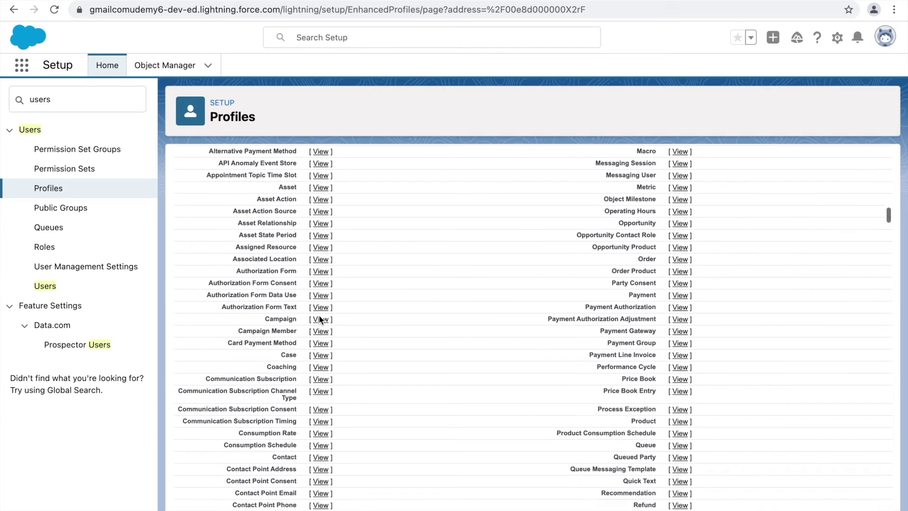
scroll(320, 320, down, 11)
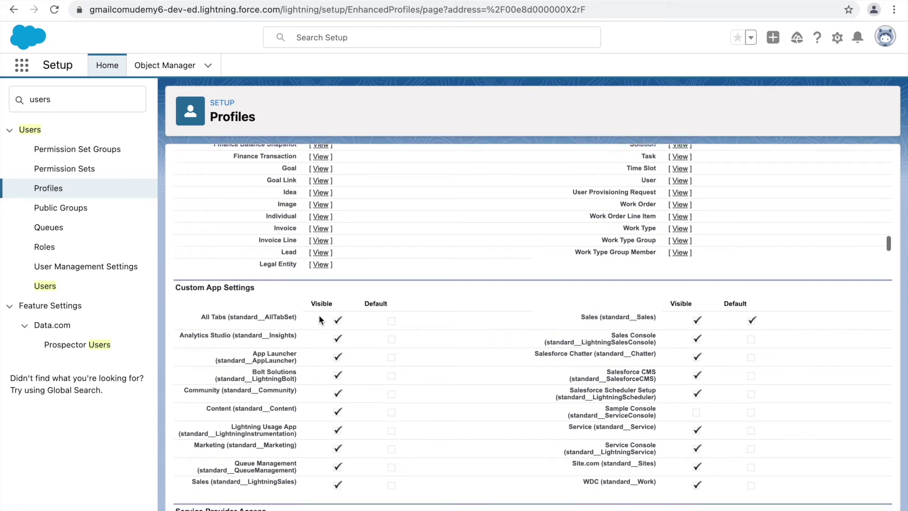
drag(256, 282, 176, 281)
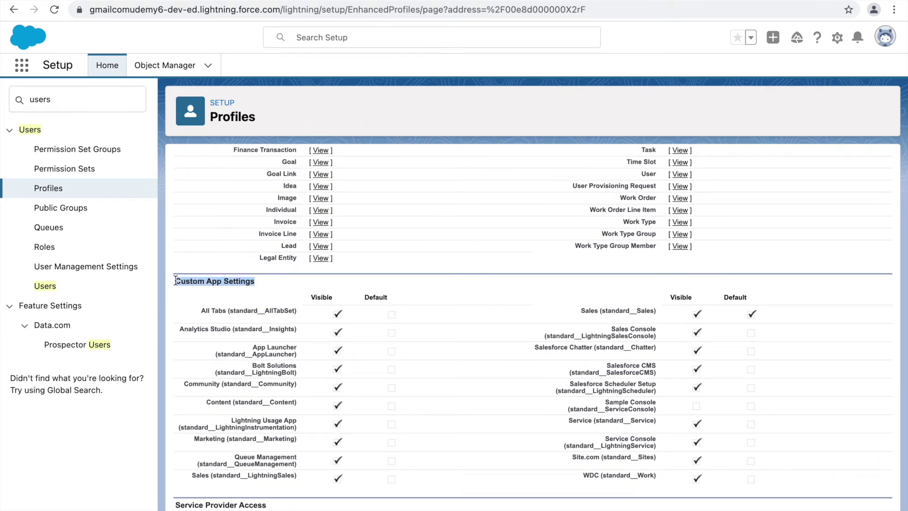
click(22, 65)
key(Escape)
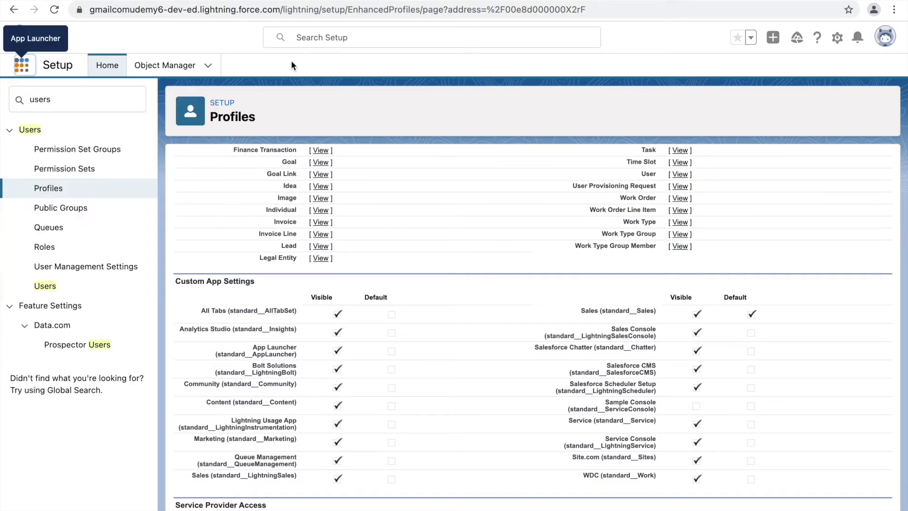
scroll(322, 330, down, 6)
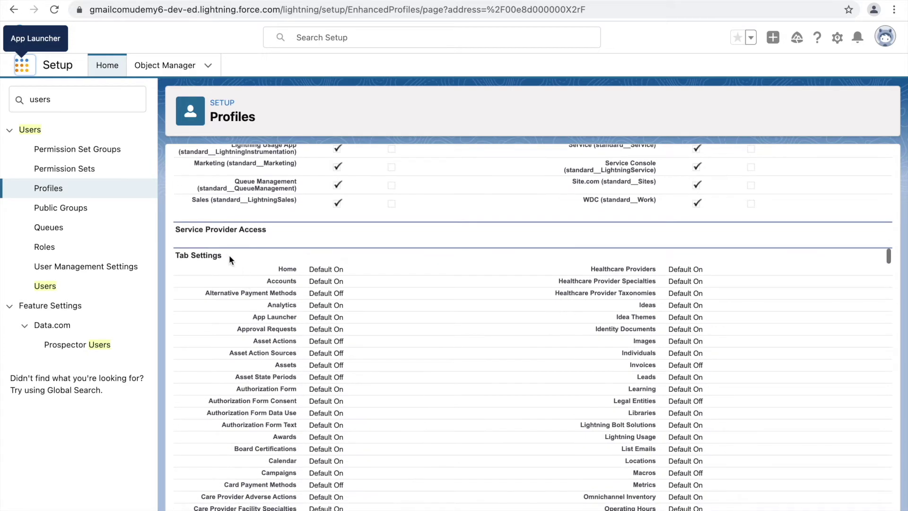
drag(226, 255, 178, 255)
click(240, 263)
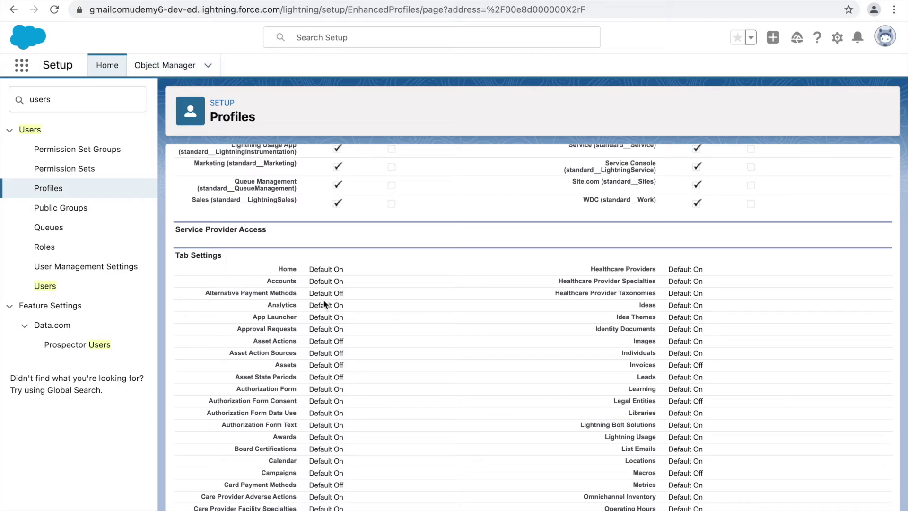
scroll(369, 341, down, 14)
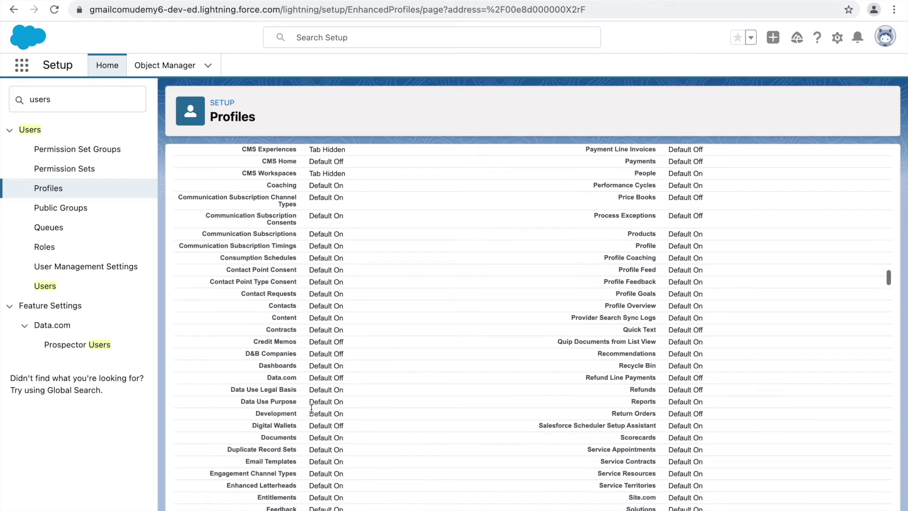
scroll(312, 409, down, 3)
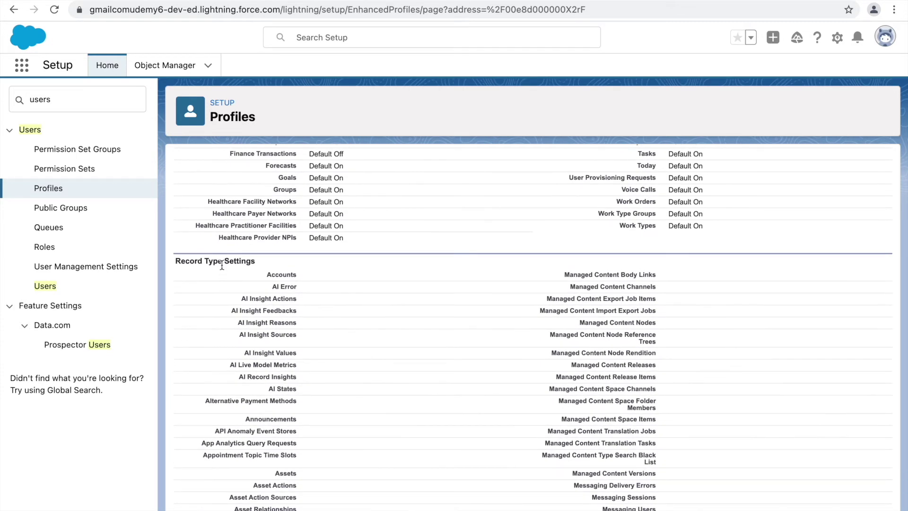
drag(222, 263, 175, 256)
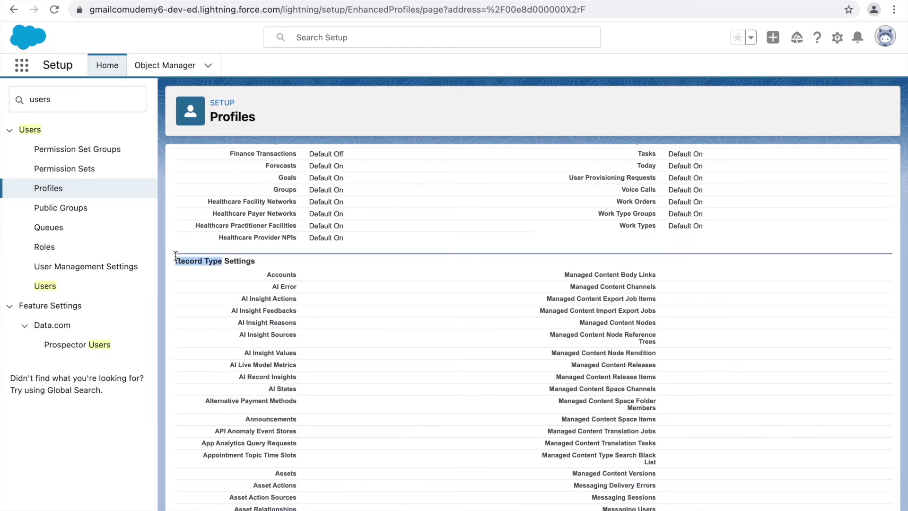
click(266, 266)
scroll(268, 326, down, 7)
scroll(268, 329, down, 20)
scroll(268, 326, down, 5)
scroll(268, 325, up, 1)
click(278, 213)
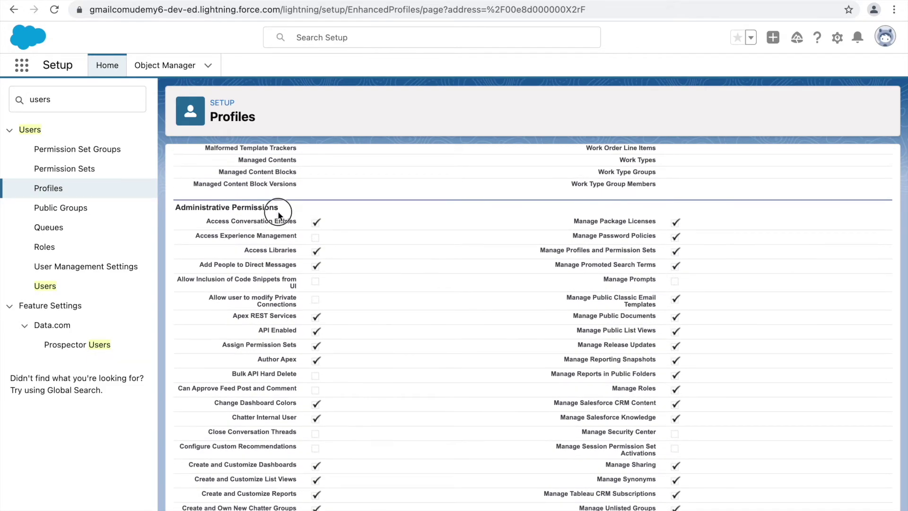
scroll(325, 268, down, 12)
scroll(325, 268, down, 14)
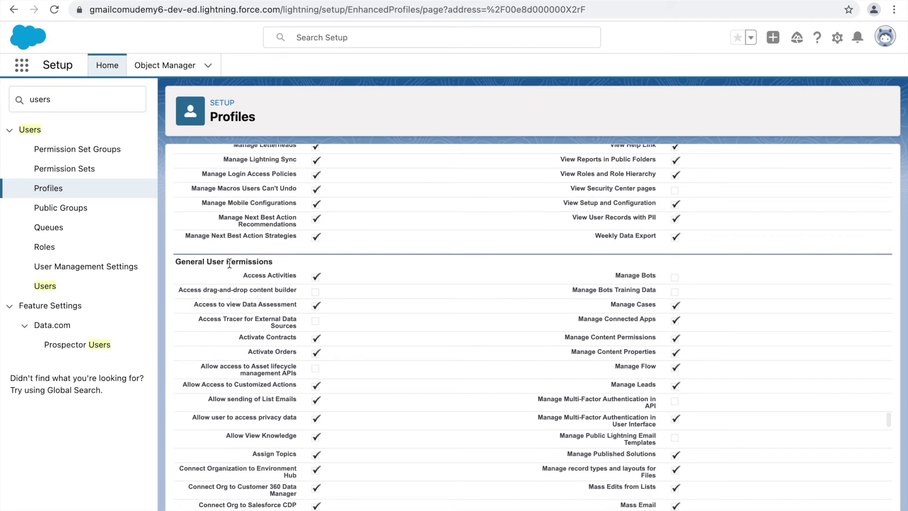
drag(226, 262, 175, 261)
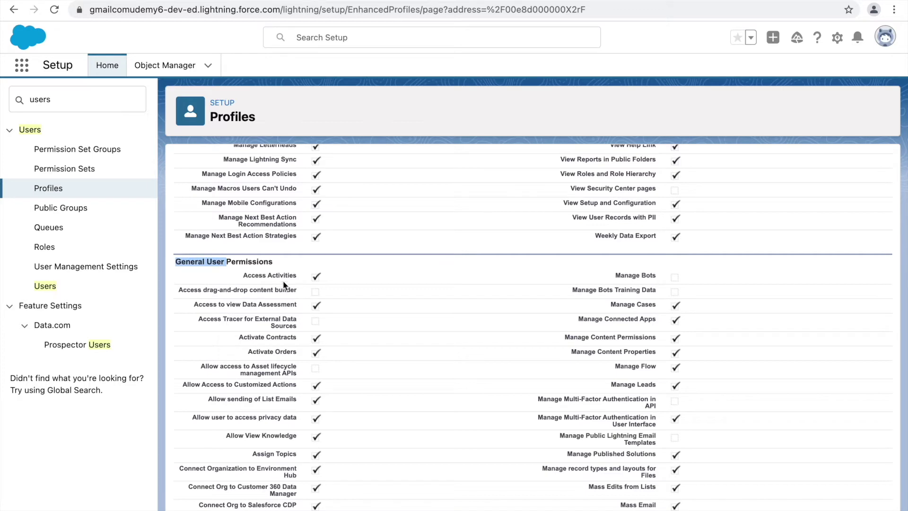
click(298, 263)
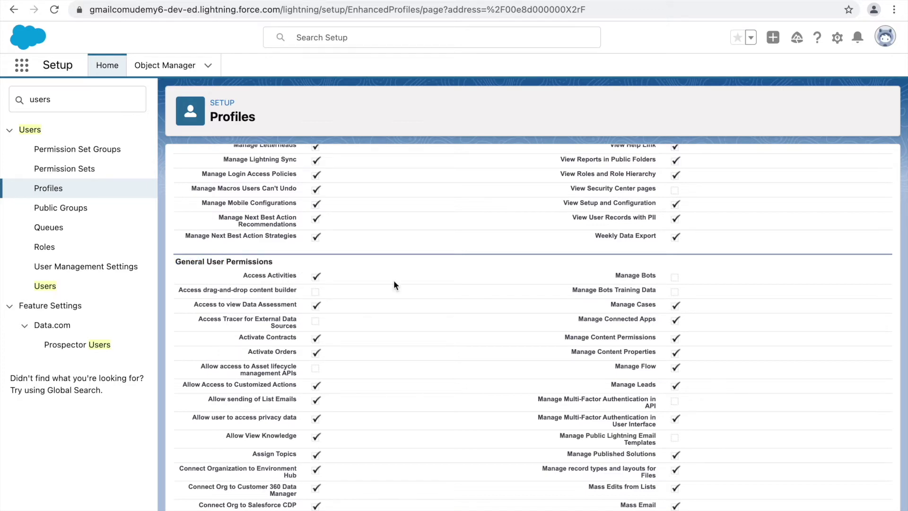
scroll(416, 265, up, 5)
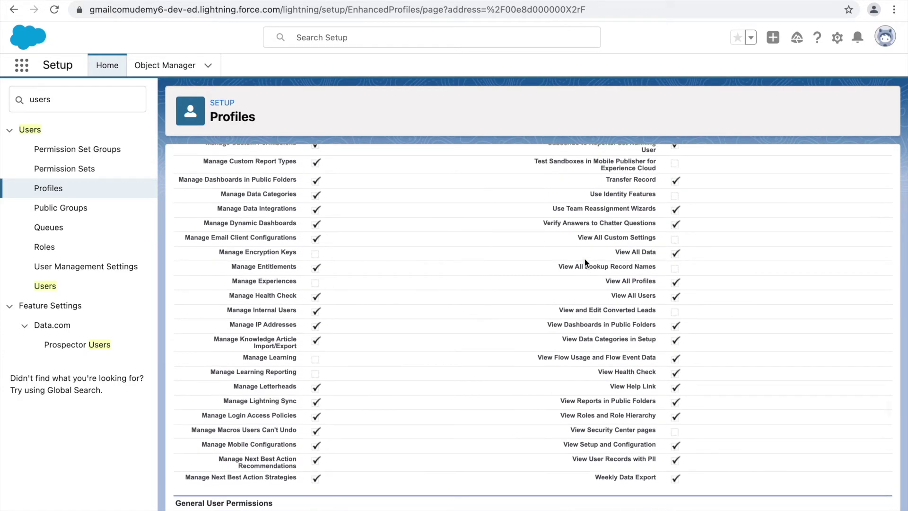
scroll(680, 401, down, 12)
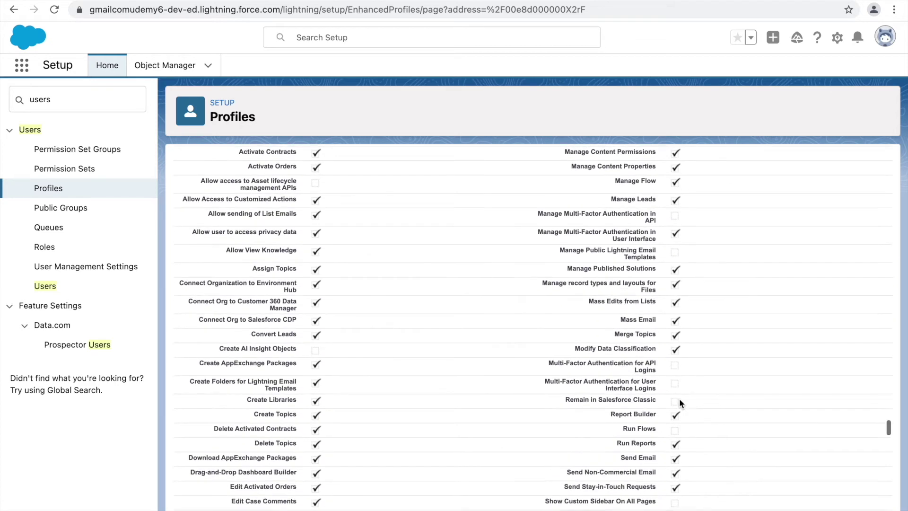
scroll(679, 398, down, 6)
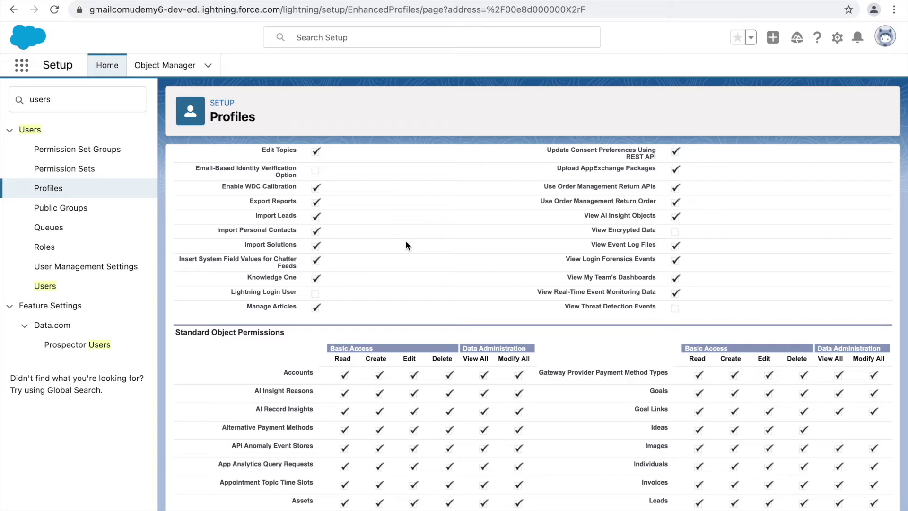
double_click(219, 332)
click(290, 334)
scroll(344, 341, down, 1)
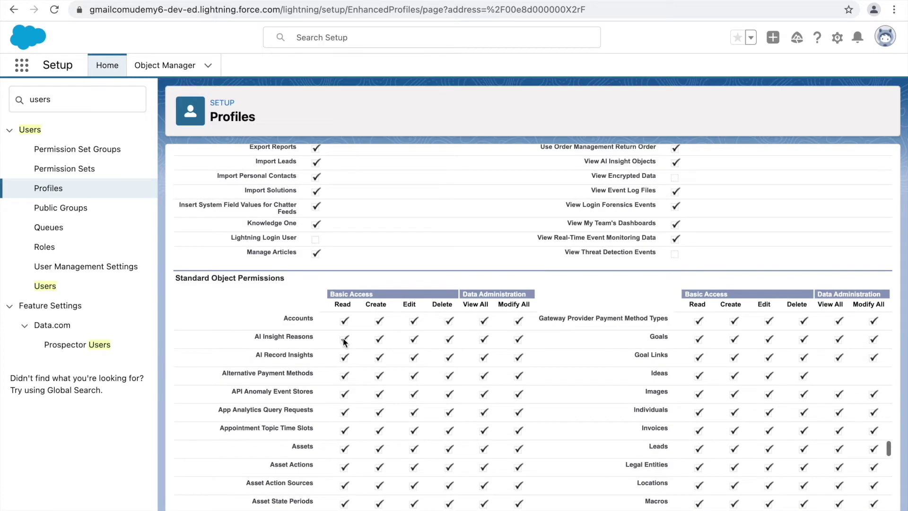
double_click(225, 279)
click(294, 284)
scroll(351, 346, down, 8)
scroll(351, 346, down, 10)
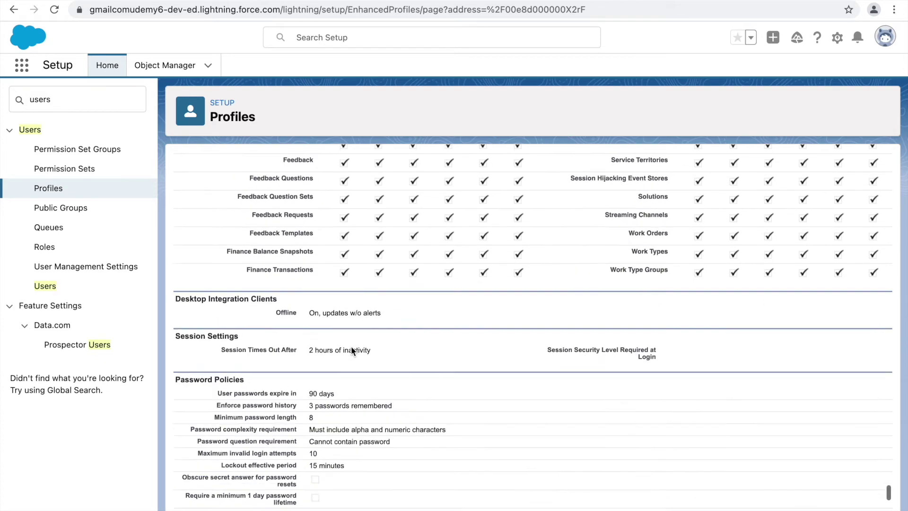
double_click(190, 250)
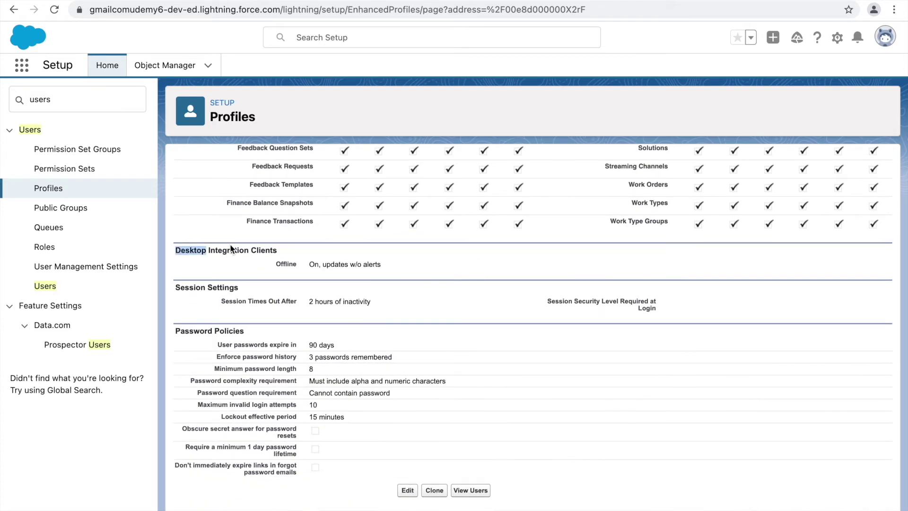
double_click(199, 287)
click(234, 289)
double_click(194, 331)
click(264, 336)
double_click(217, 330)
click(247, 327)
drag(218, 345, 301, 368)
click(301, 369)
click(310, 357)
drag(310, 356, 348, 356)
click(405, 363)
drag(310, 358, 344, 360)
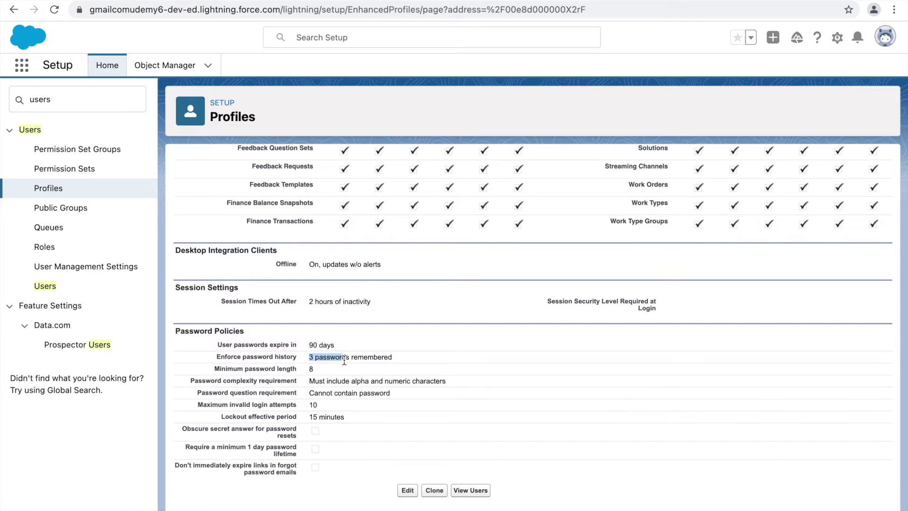
click(288, 371)
double_click(365, 382)
click(378, 385)
drag(246, 392, 286, 391)
click(322, 390)
drag(238, 405, 287, 401)
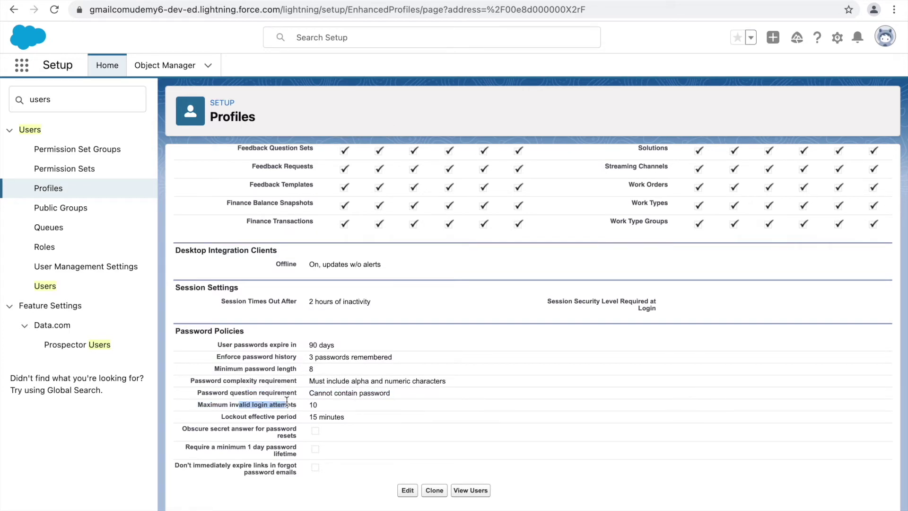
click(247, 420)
scroll(316, 419, down, 4)
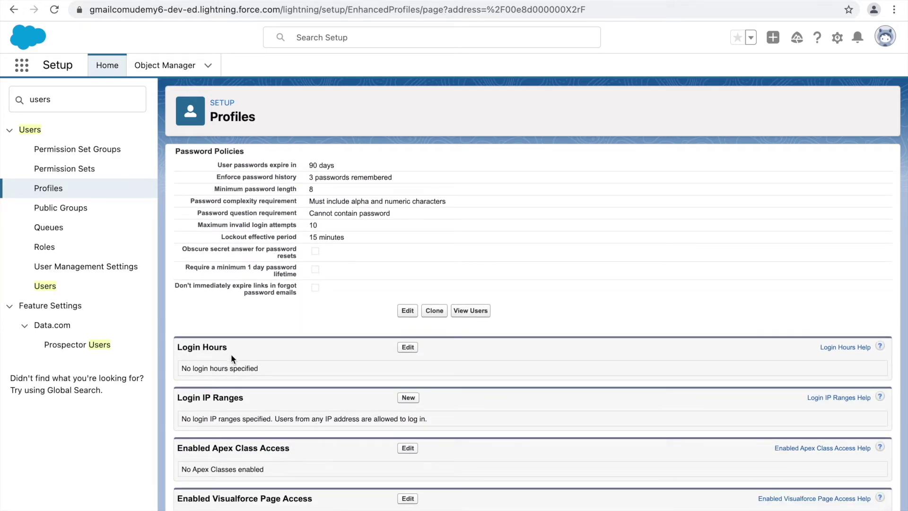
drag(230, 348, 176, 347)
drag(245, 398, 259, 396)
drag(259, 397, 177, 397)
click(276, 407)
drag(243, 396, 177, 397)
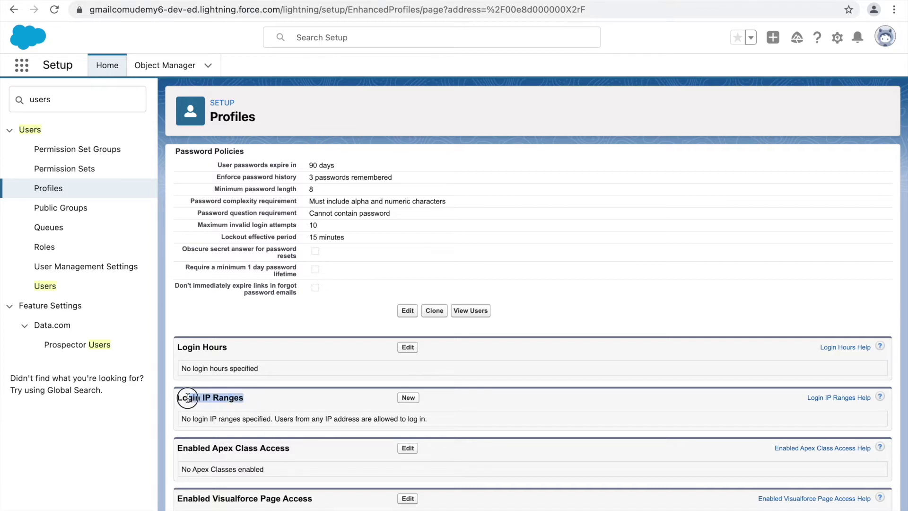
click(245, 401)
drag(235, 346, 175, 346)
click(226, 348)
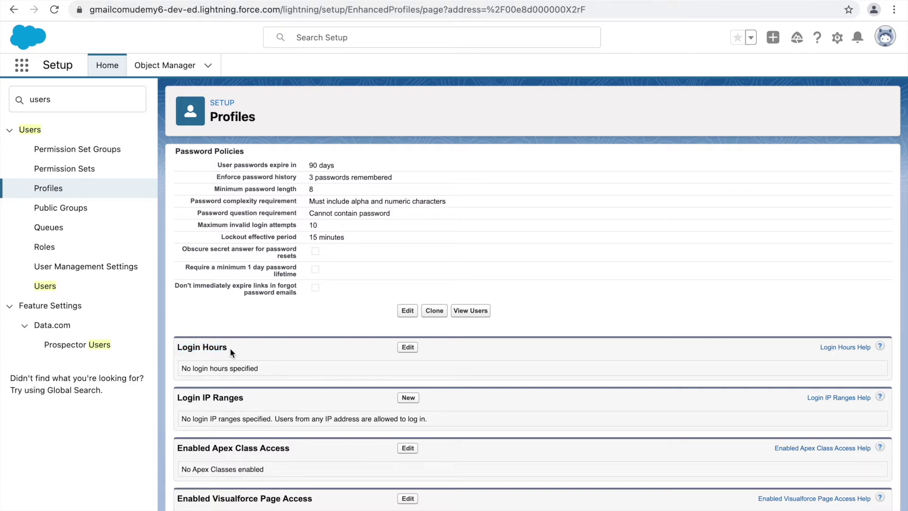
drag(230, 348, 176, 348)
click(232, 348)
drag(232, 354, 172, 351)
Scroll through the System Administrator profile and back to its top.
scroll(230, 355, down, 2)
scroll(271, 282, down, 4)
scroll(272, 285, down, 3)
scroll(272, 285, up, 10)
scroll(271, 283, up, 15)
scroll(271, 286, up, 10)
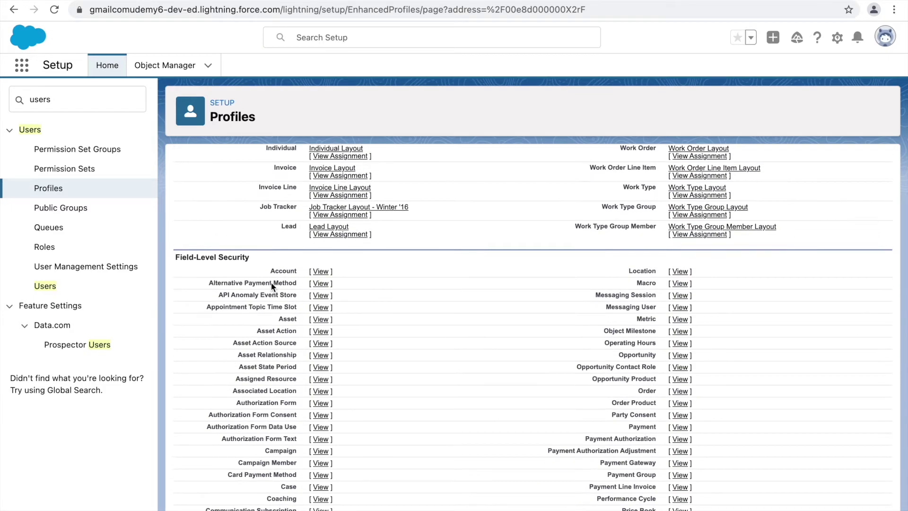
scroll(272, 286, up, 10)
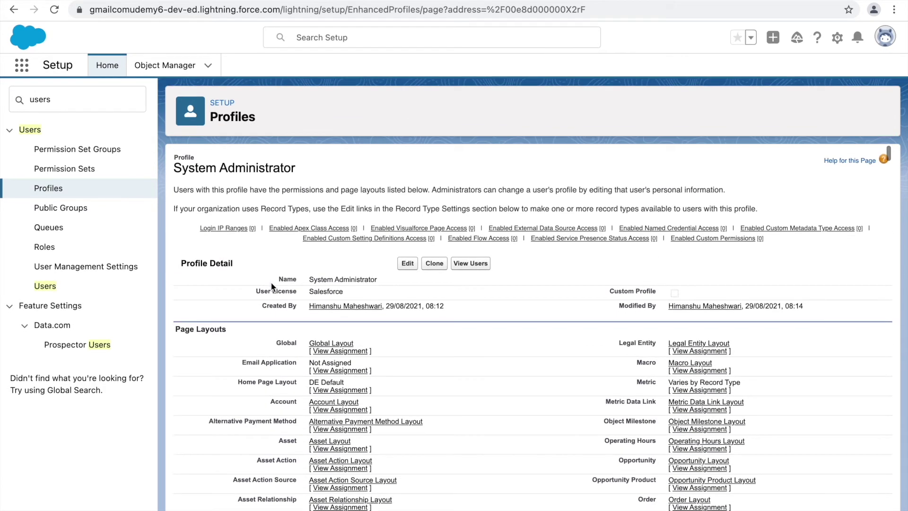
Check the profile name and list the users assigned the System Administrator profile.
double_click(357, 279)
click(357, 279)
double_click(321, 279)
click(390, 279)
double_click(321, 279)
click(372, 281)
double_click(354, 281)
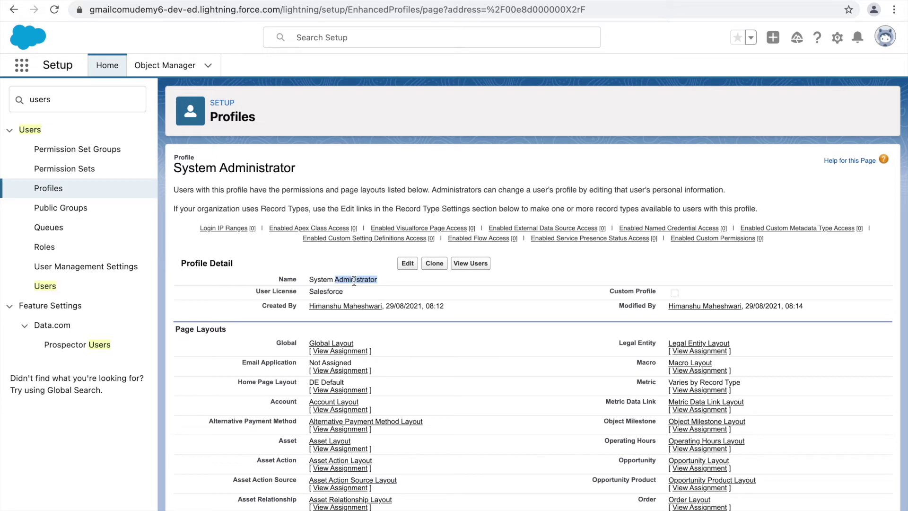
click(473, 264)
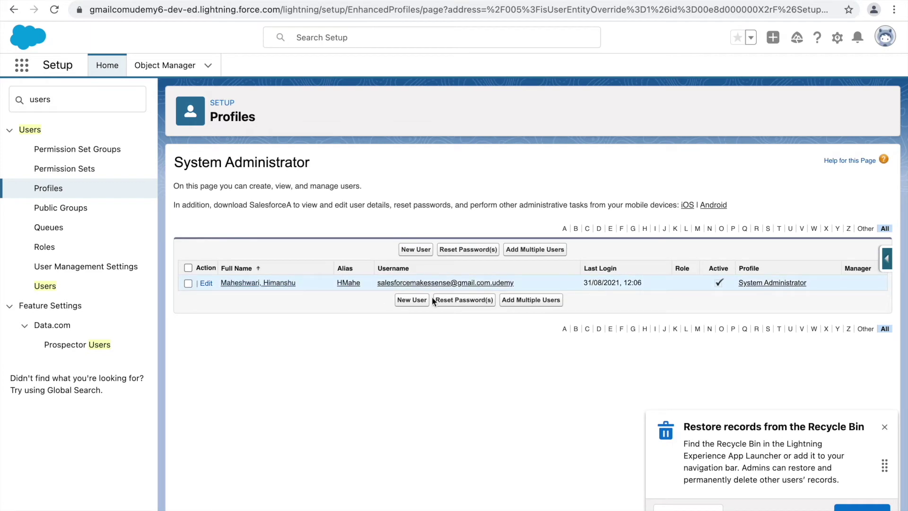
Reopen the admin user's record, check its Salesforce license, then search setup for 'company inform'.
click(886, 427)
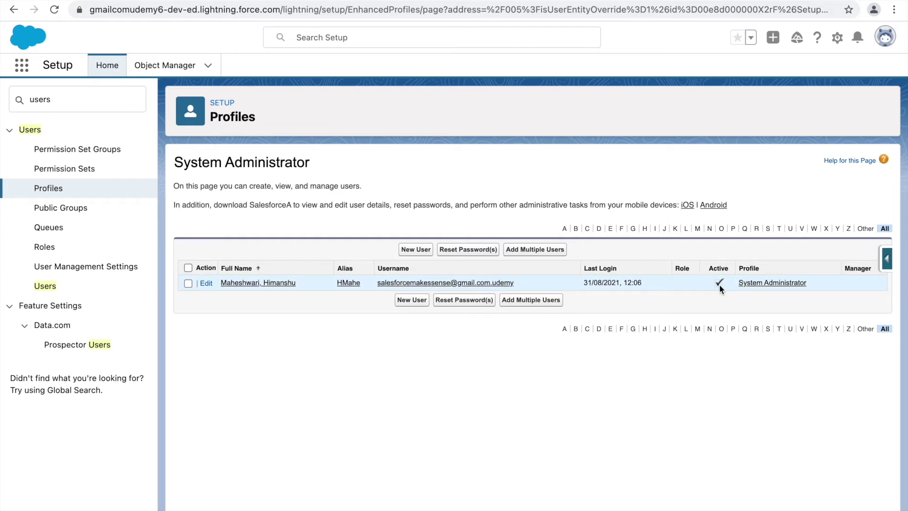
click(259, 284)
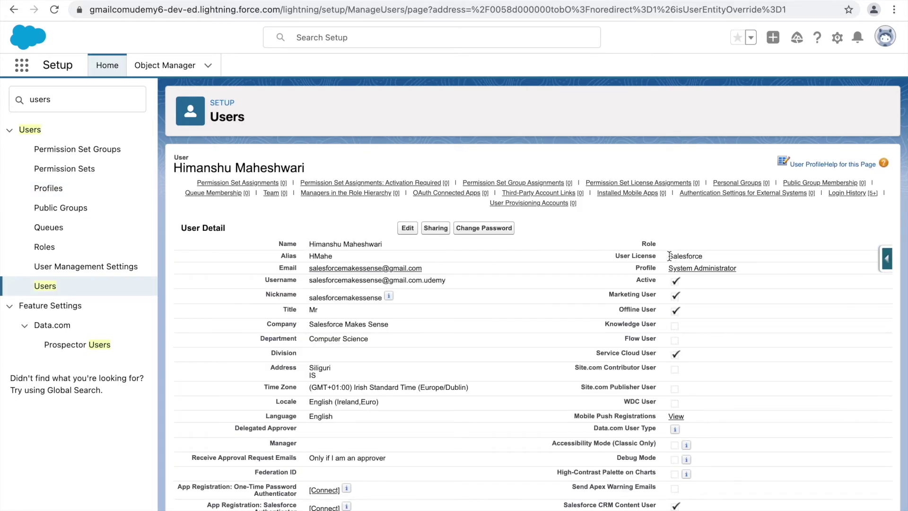
drag(670, 256, 712, 255)
click(720, 255)
double_click(68, 106)
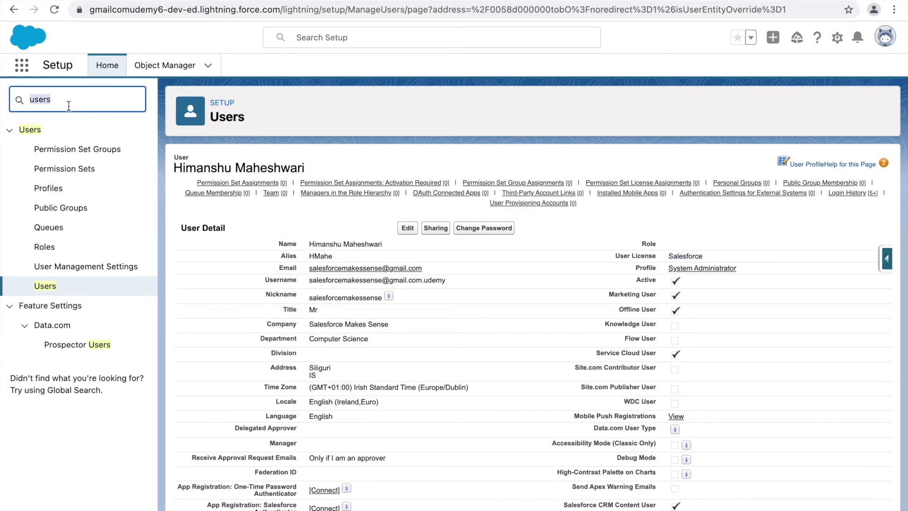
text(company inform)
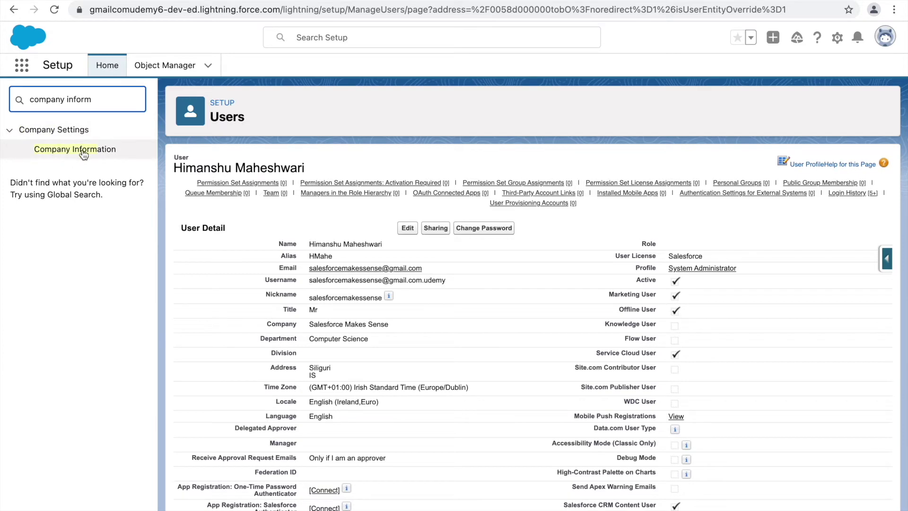
click(83, 152)
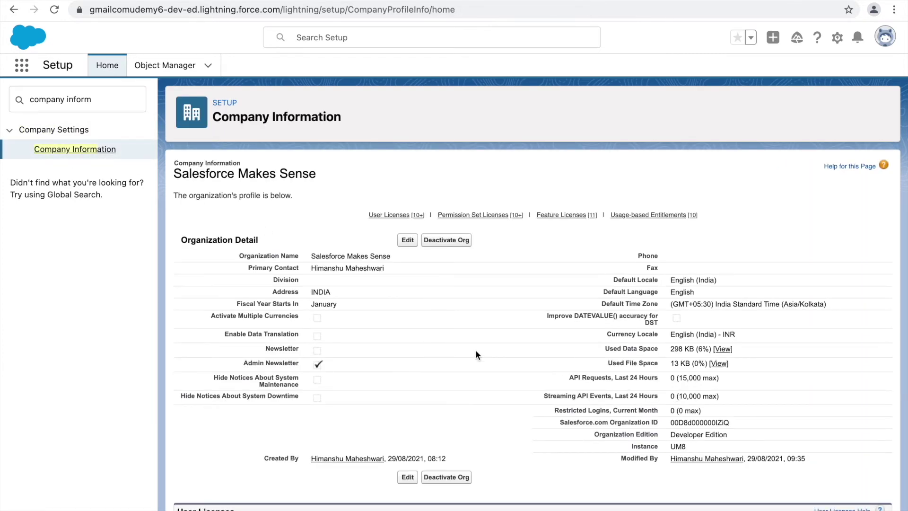
scroll(476, 350, down, 6)
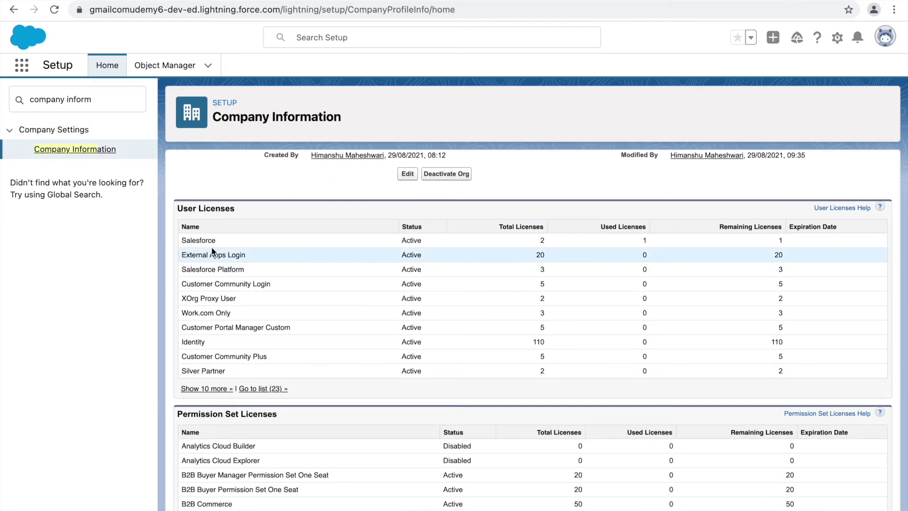
double_click(197, 240)
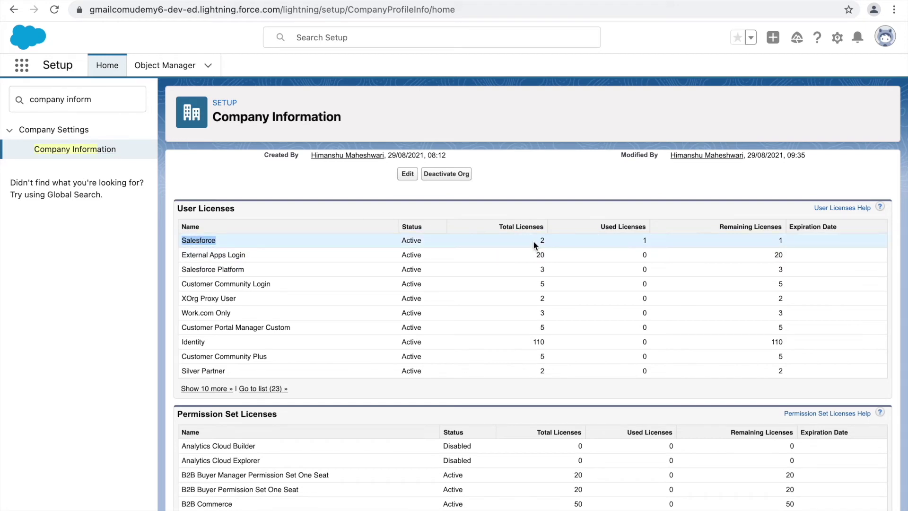
click(644, 237)
scroll(505, 313, down, 4)
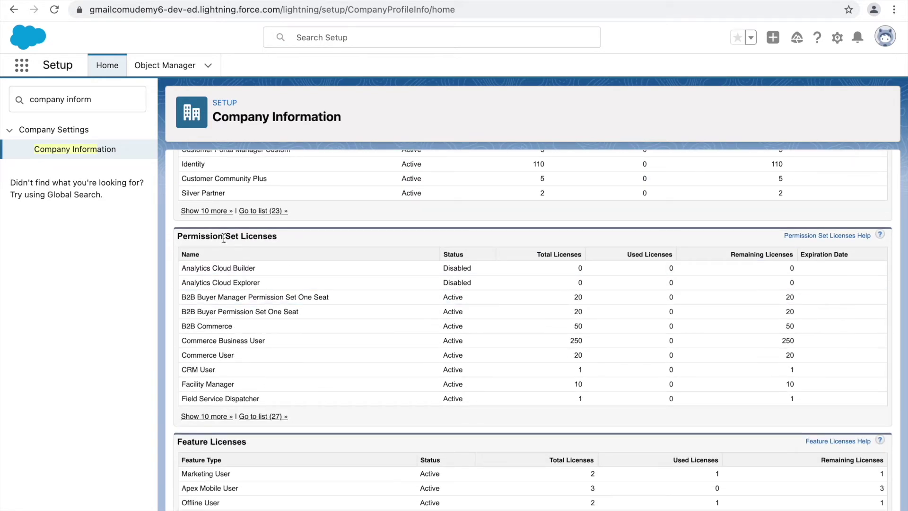
scroll(302, 330, down, 3)
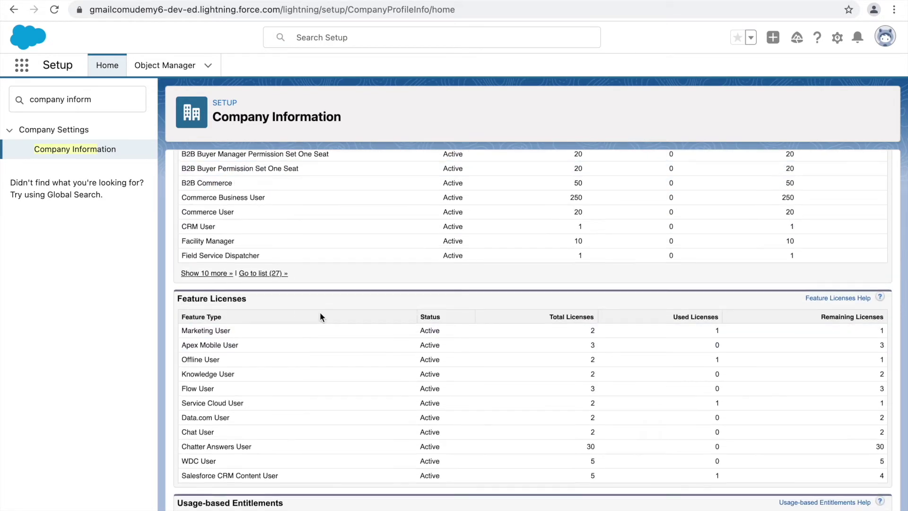
scroll(319, 312, up, 2)
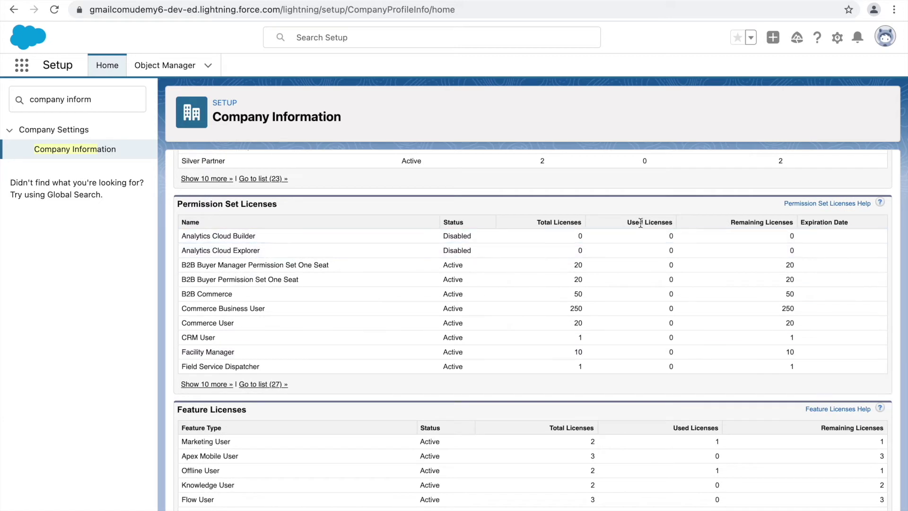
scroll(526, 394, down, 3)
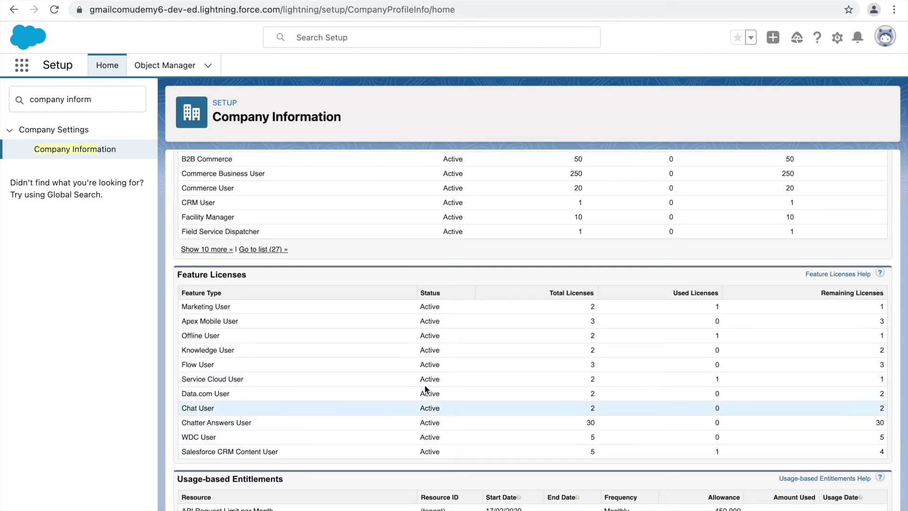
scroll(345, 321, up, 15)
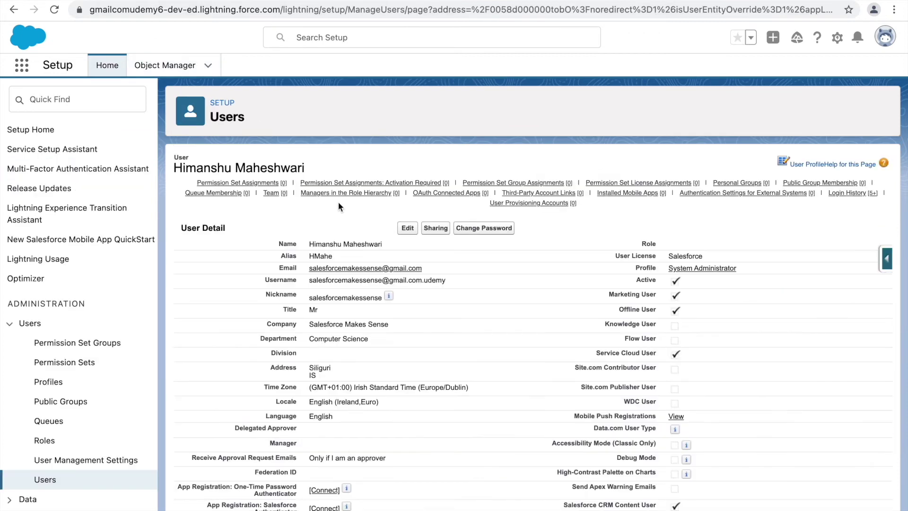
drag(658, 295, 609, 315)
drag(657, 353, 599, 353)
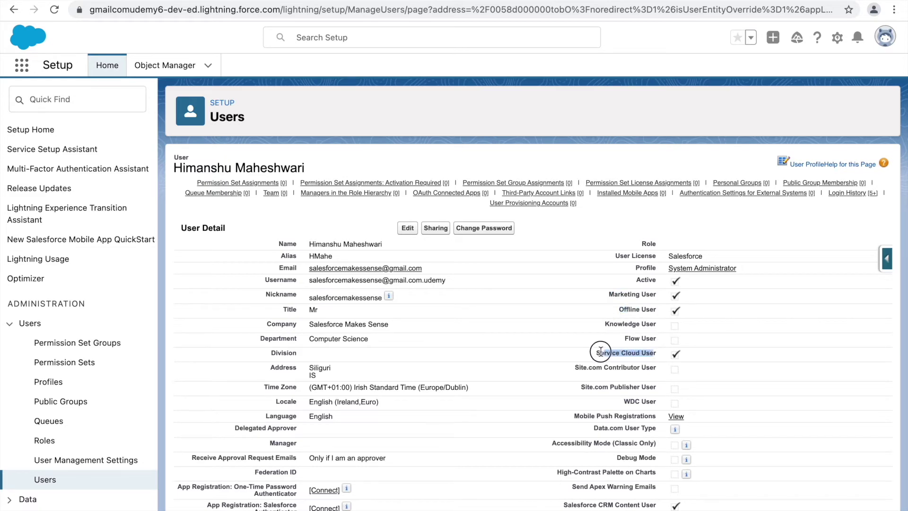
scroll(599, 353, down, 2)
drag(657, 441, 564, 444)
click(728, 451)
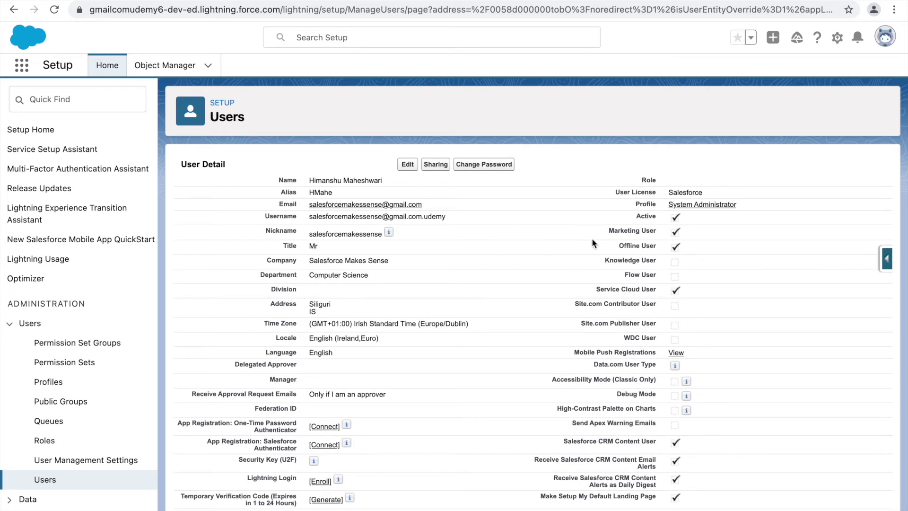
double_click(690, 192)
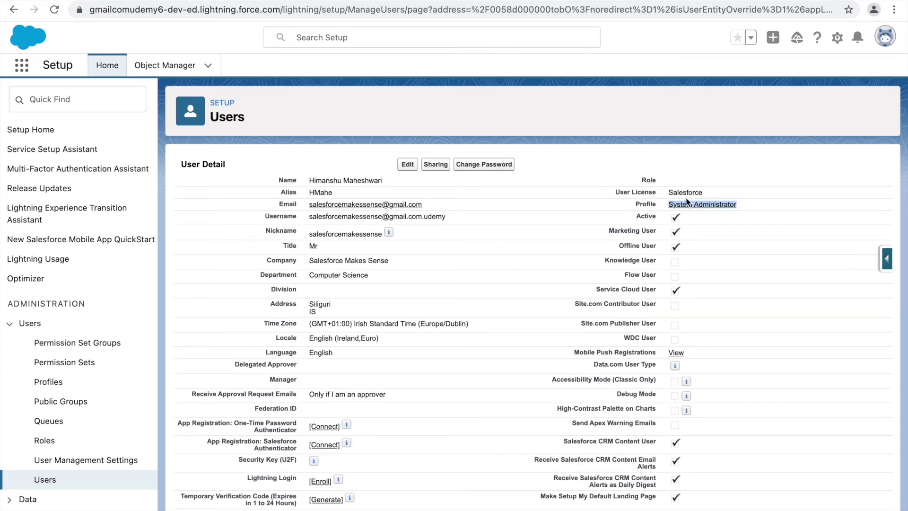
double_click(682, 191)
double_click(675, 233)
drag(687, 250, 666, 249)
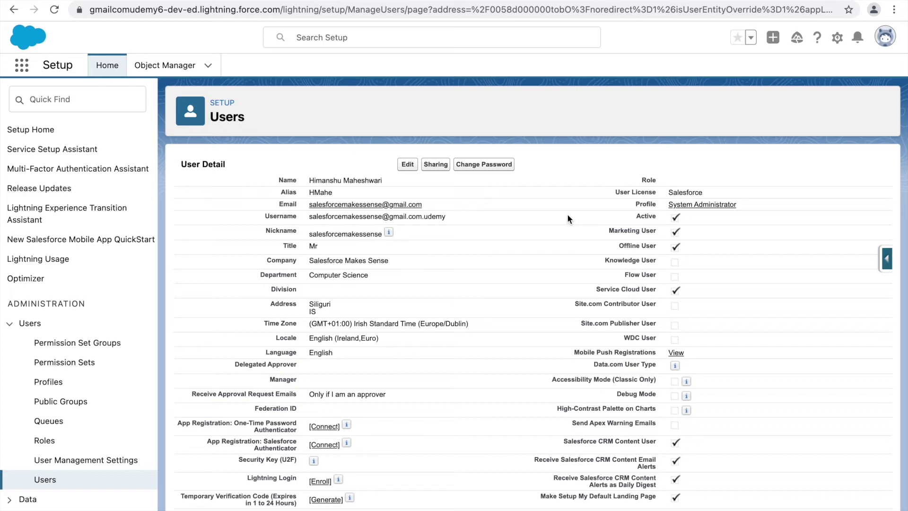
drag(382, 180, 306, 181)
click(442, 186)
click(55, 99)
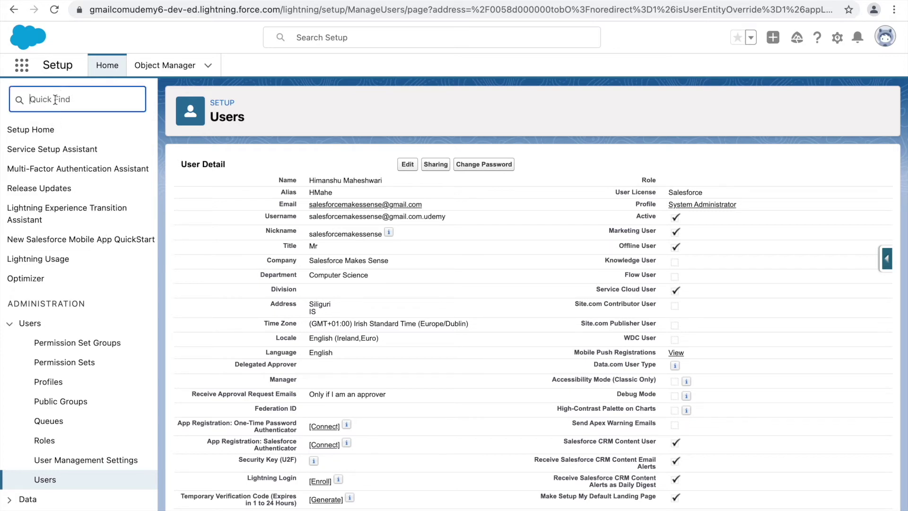
Search Quick Find for 'profile' and go to the Users > Profiles page.
text(profile)
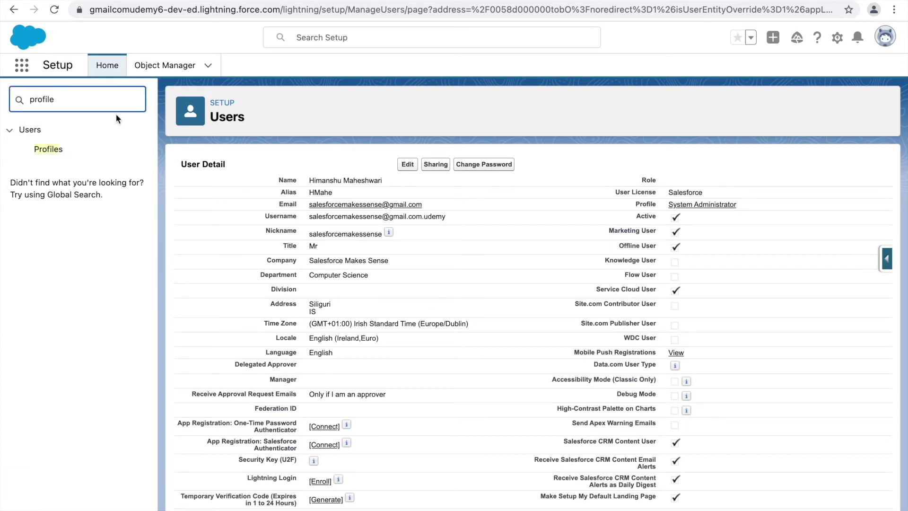
double_click(63, 98)
key(BackSpace)
text(profile)
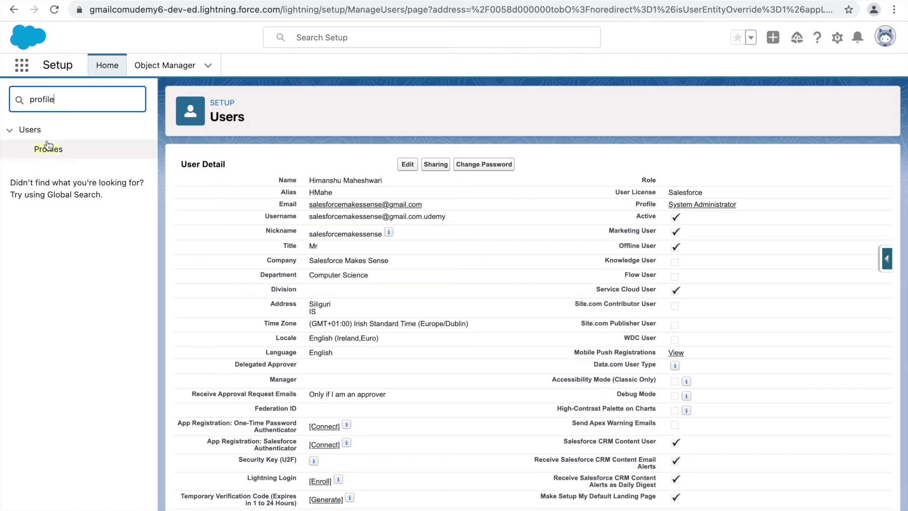
click(53, 150)
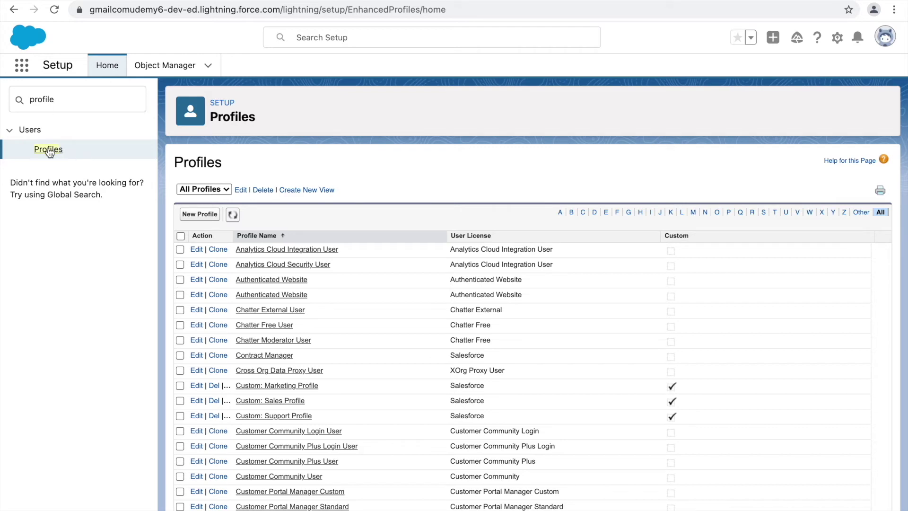
Scroll the All Profiles list to review the custom Marketing, Sales and Support profiles.
scroll(318, 345, down, 2)
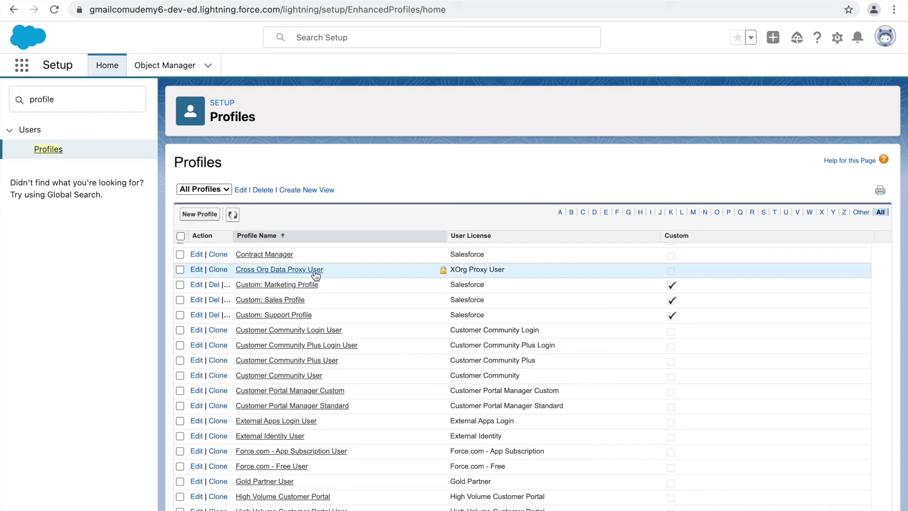
scroll(310, 285, up, 2)
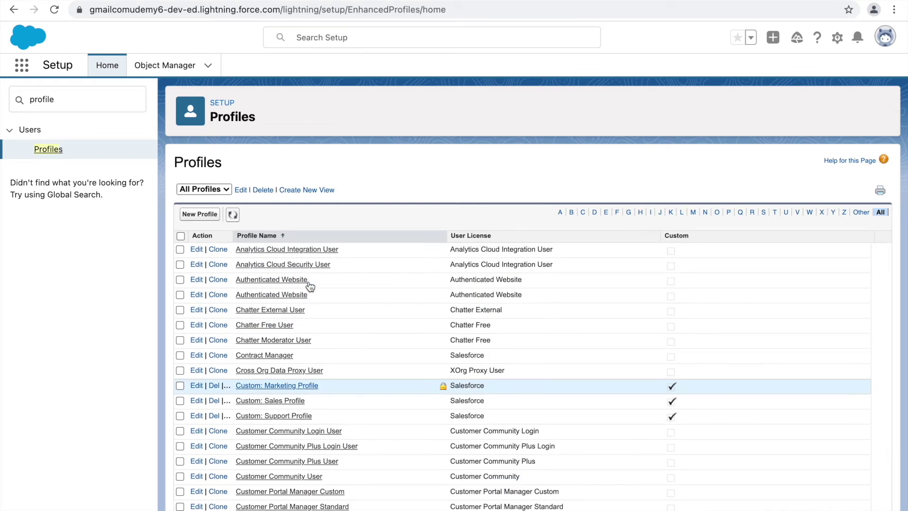
key(XF86MonBrightnessUp)
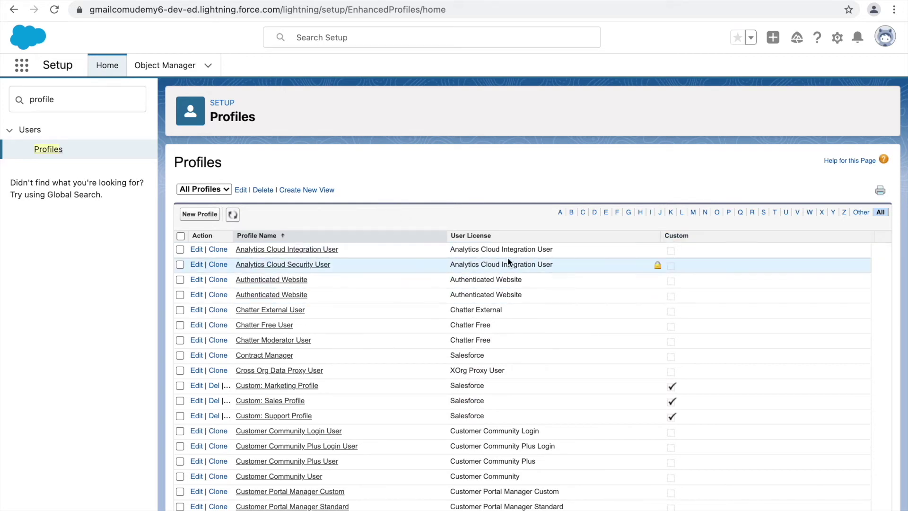
scroll(473, 367, down, 3)
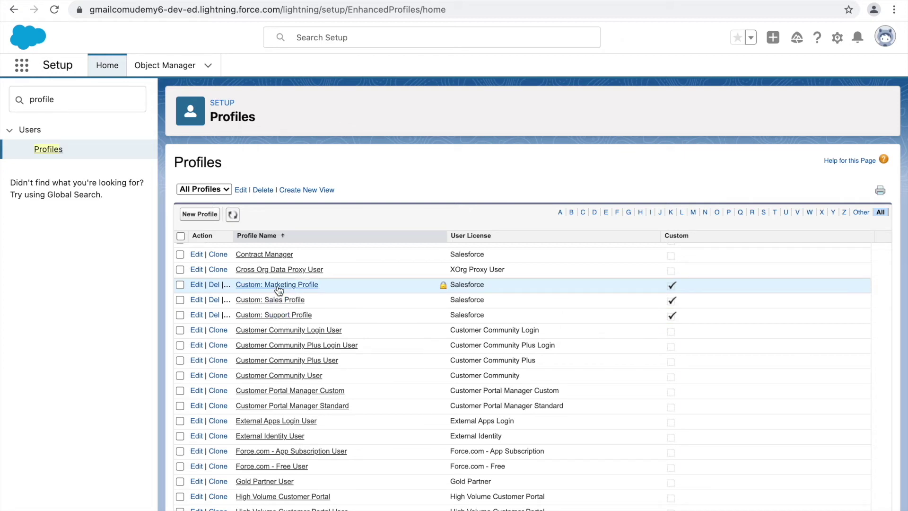
scroll(451, 352, up, 1)
scroll(452, 355, down, 1)
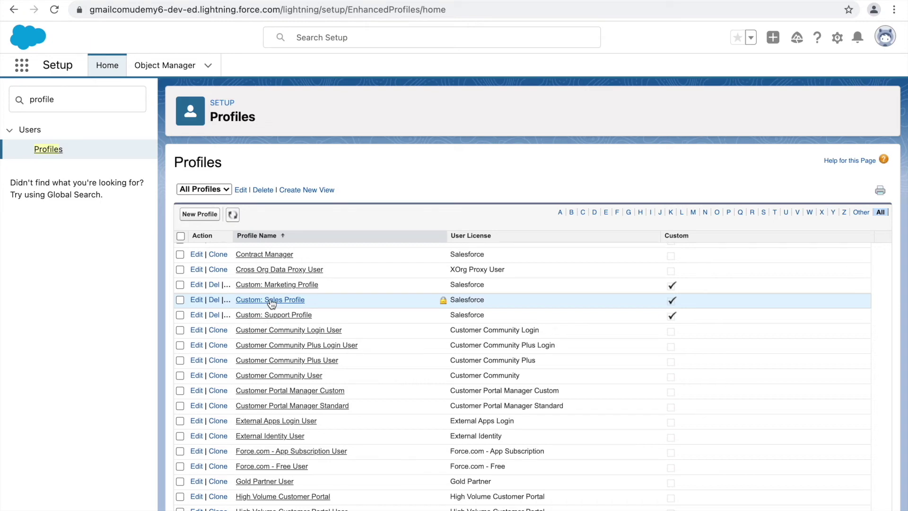
Hide the All Tabs and Analytics Studio apps in Custom: Sales Profile and save.
click(271, 302)
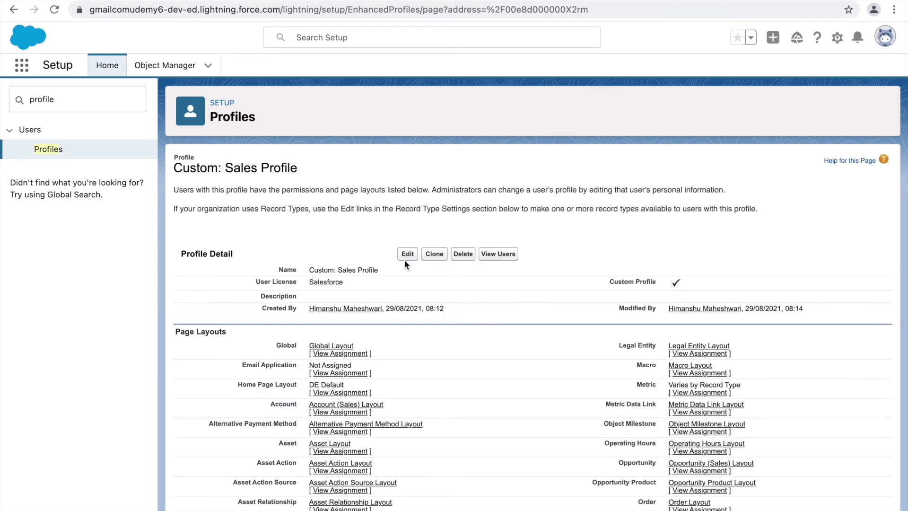
click(405, 257)
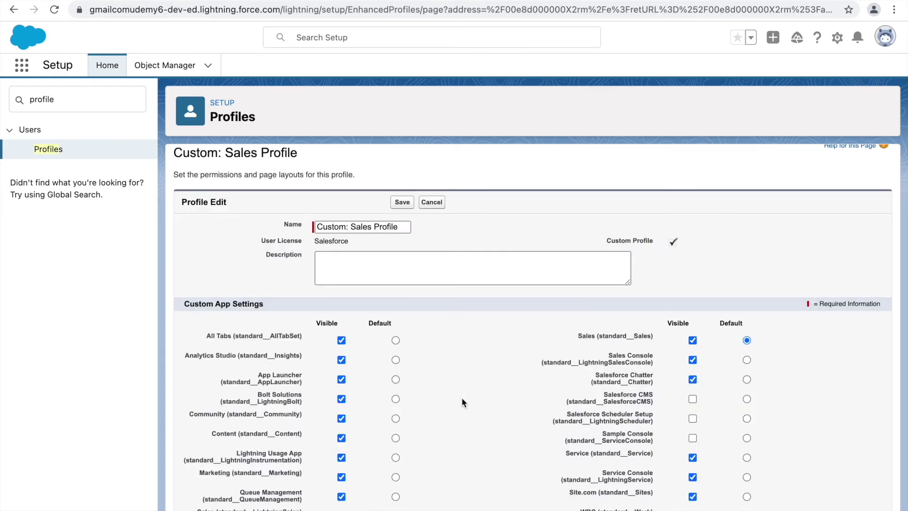
scroll(461, 402, down, 3)
click(341, 221)
click(342, 241)
scroll(476, 277, up, 3)
click(402, 217)
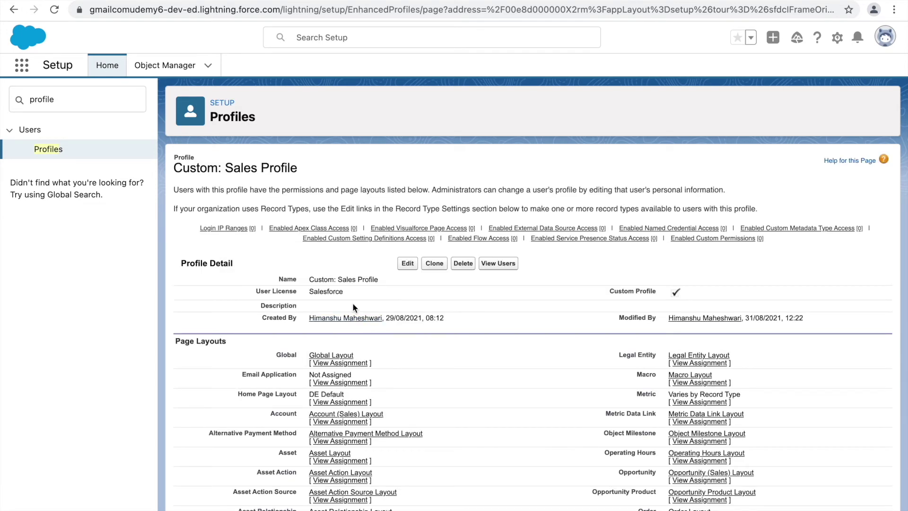
Check the Custom Profile checkmark, then go back to the full Profiles list.
double_click(674, 293)
click(43, 151)
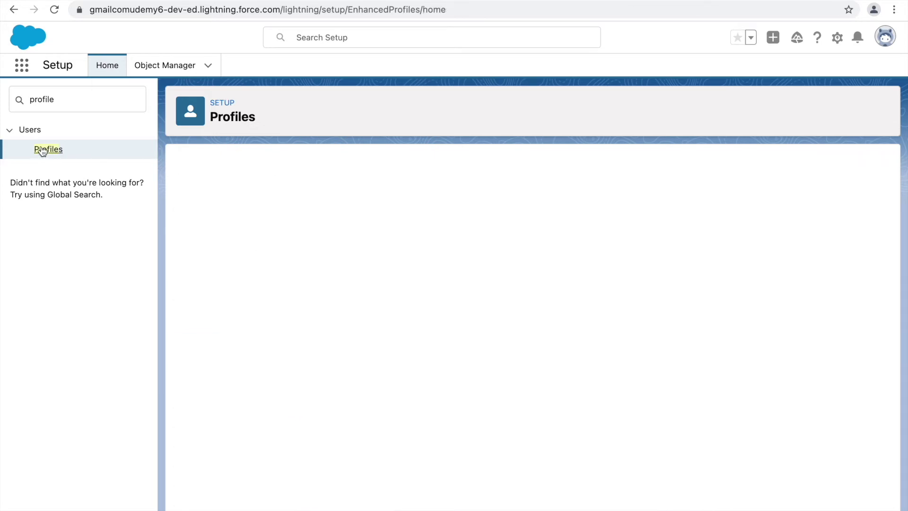
scroll(350, 333, down, 3)
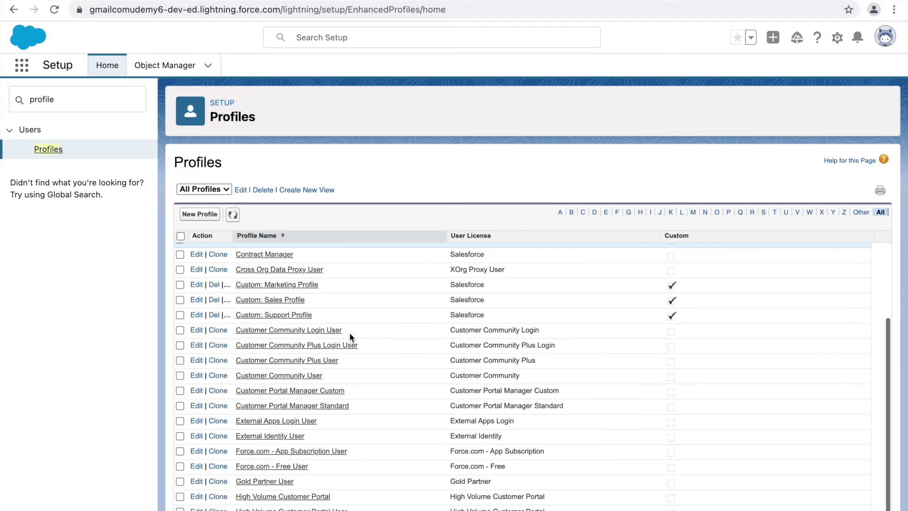
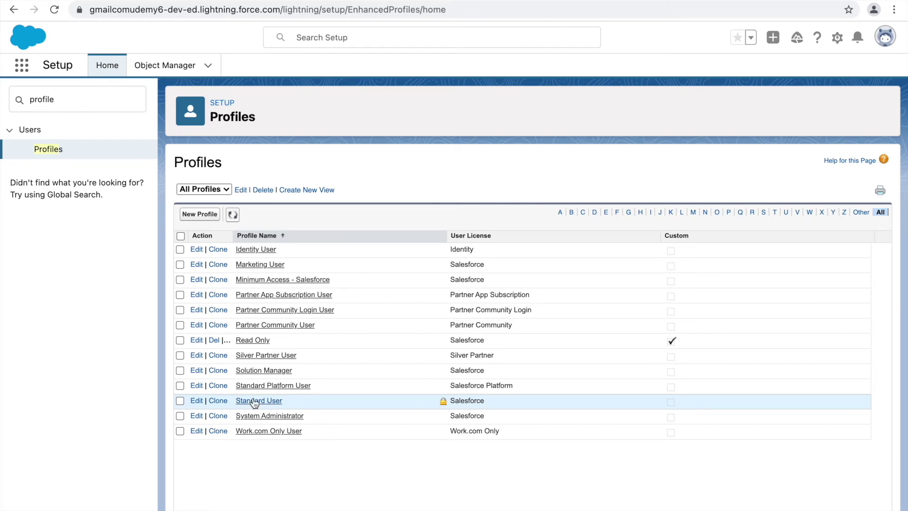
Clone the Standard User profile as 'Support Manager Profile' and save it.
click(254, 401)
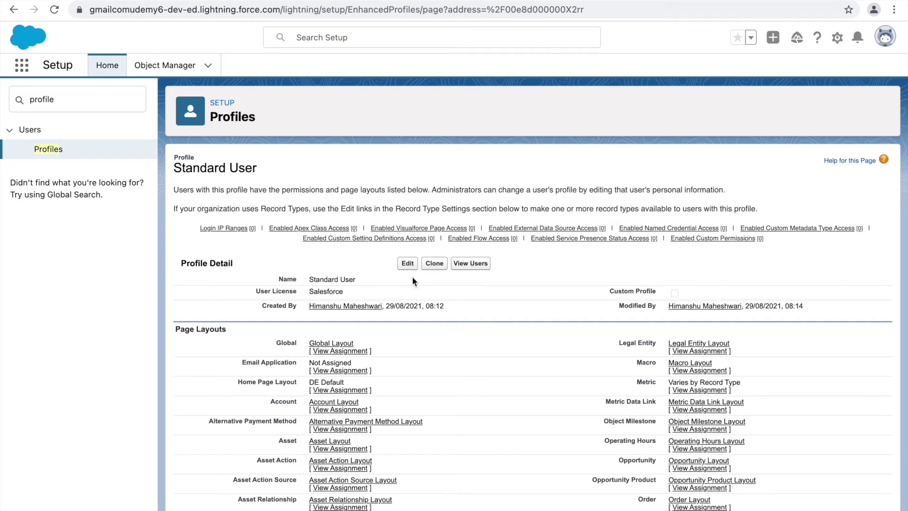
click(431, 264)
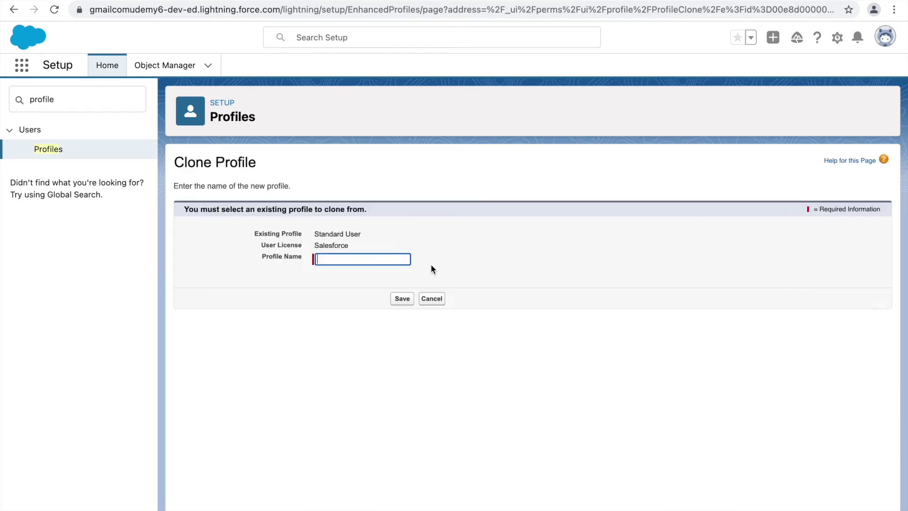
drag(316, 235, 361, 235)
click(337, 241)
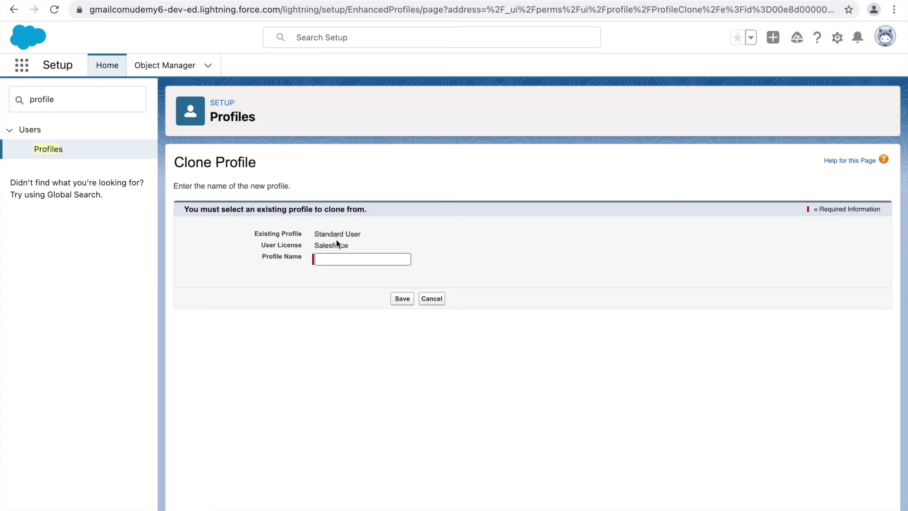
double_click(330, 242)
click(335, 258)
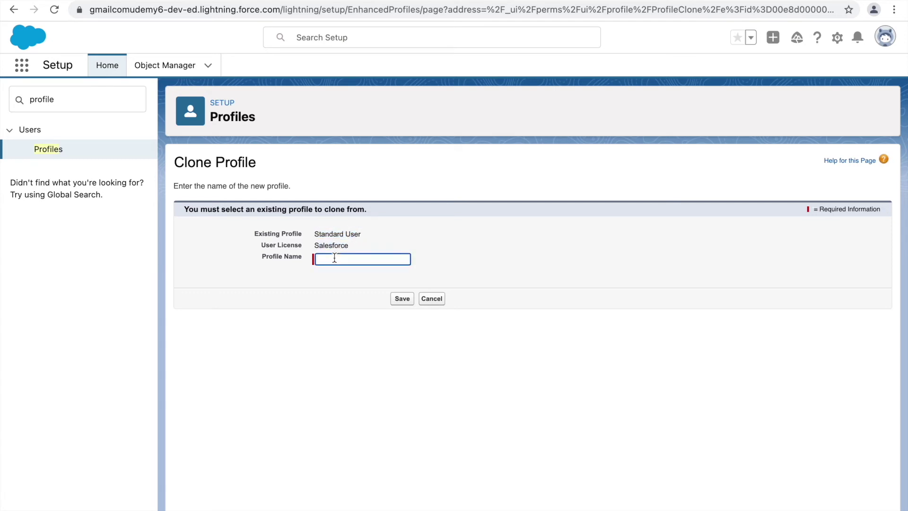
text(Support Manager Profile)
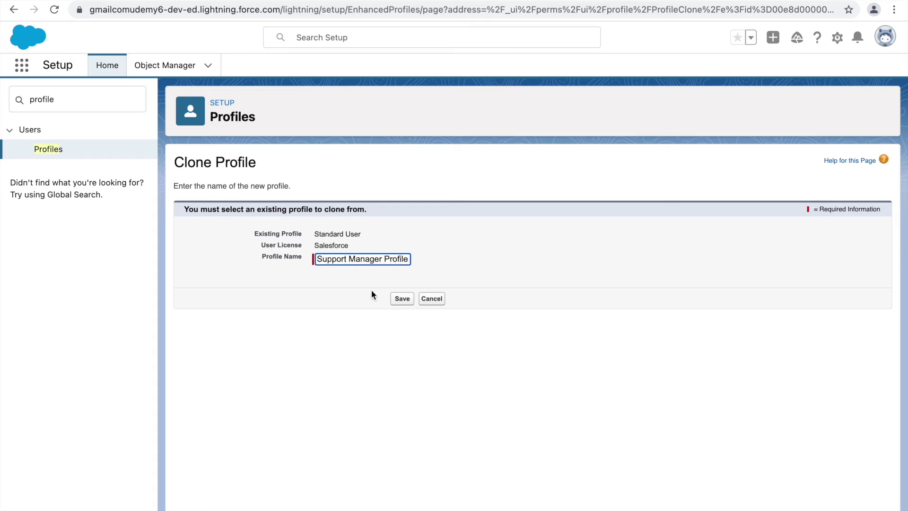
click(401, 302)
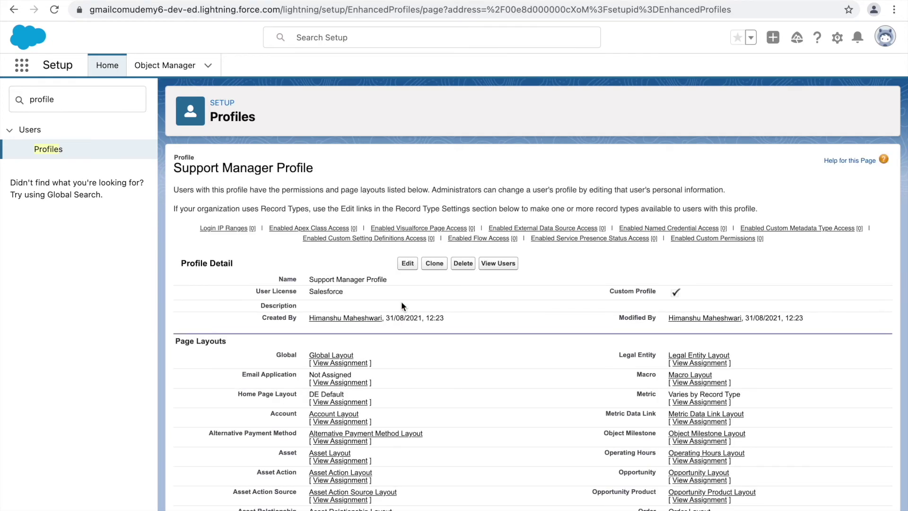
scroll(444, 366, down, 2)
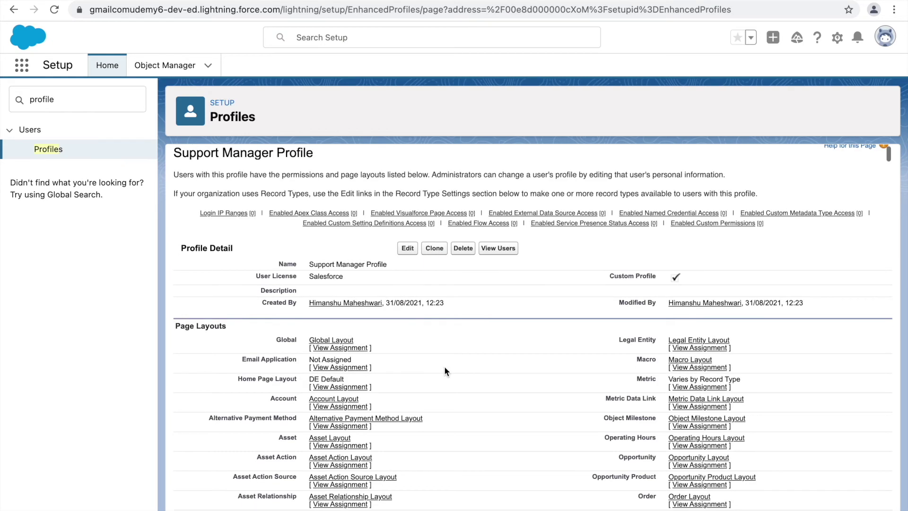
scroll(445, 371, down, 5)
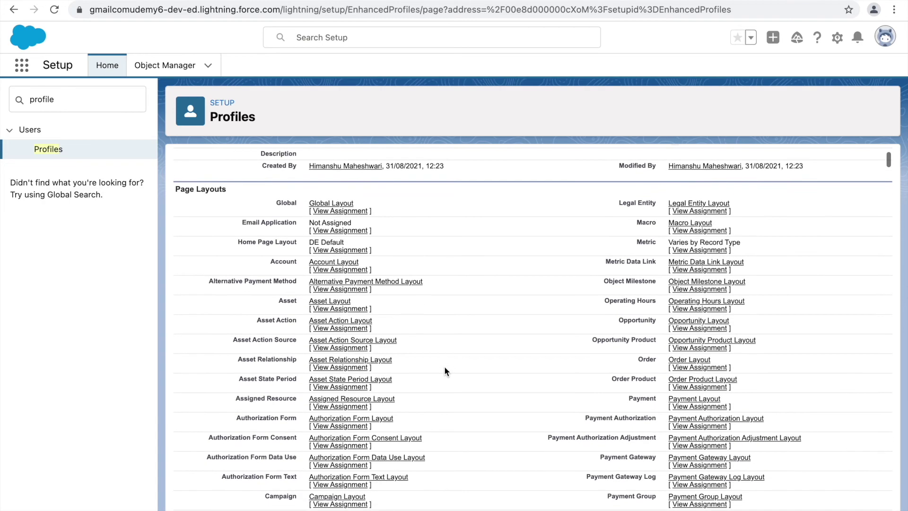
scroll(444, 367, up, 5)
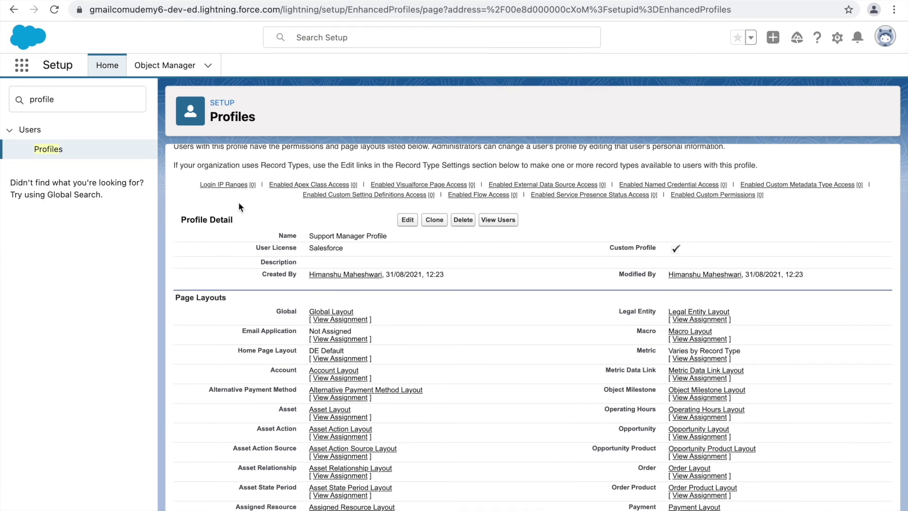
scroll(340, 295, down, 20)
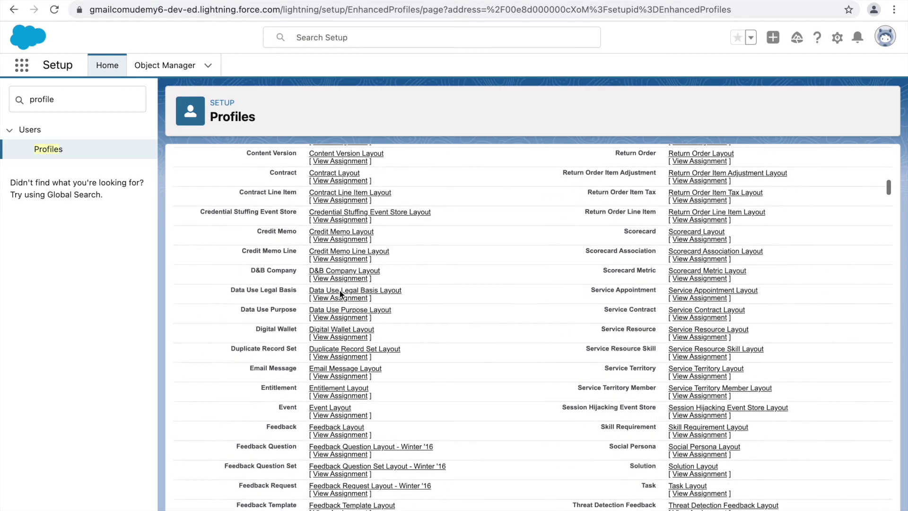
scroll(340, 295, down, 20)
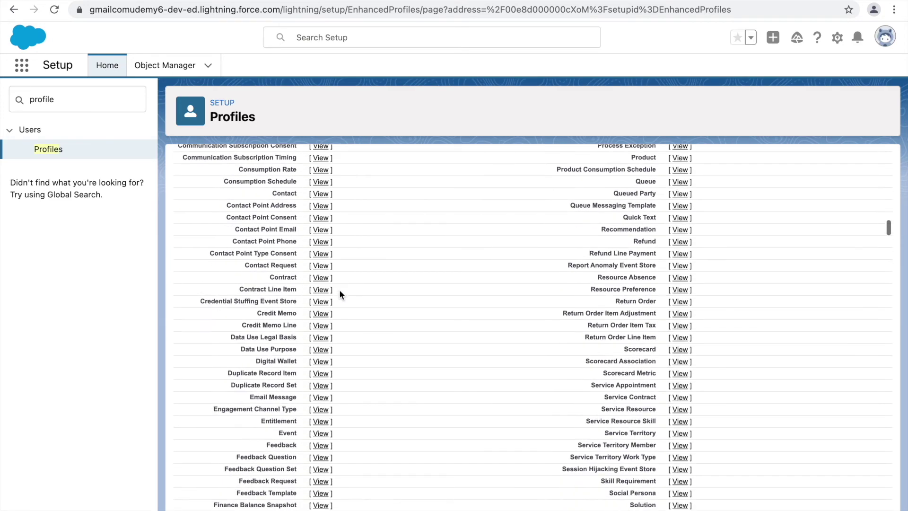
scroll(340, 294, down, 20)
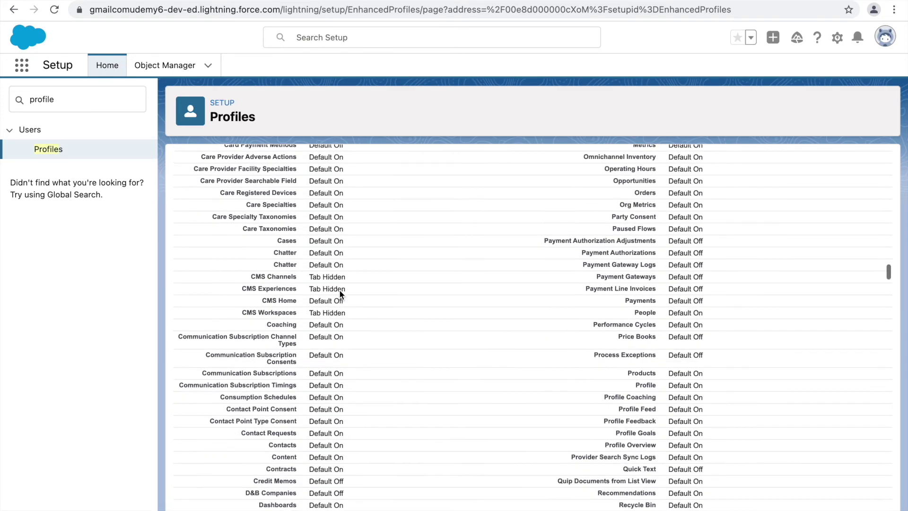
scroll(340, 295, up, 20)
scroll(340, 295, down, 20)
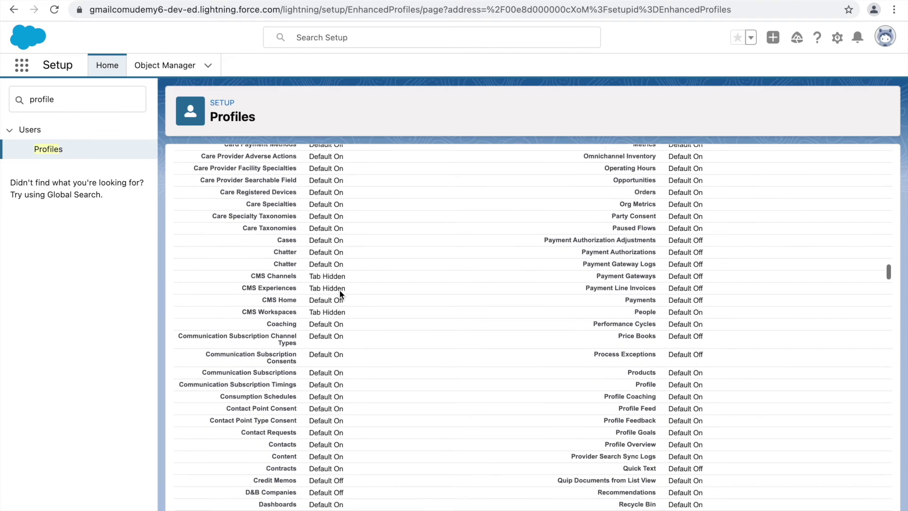
scroll(340, 294, down, 5)
scroll(325, 235, up, 2)
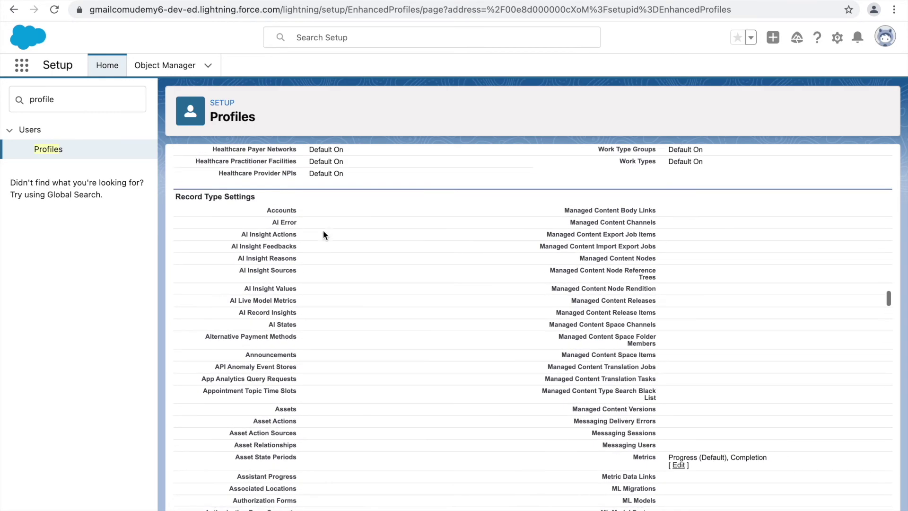
scroll(512, 415, down, 20)
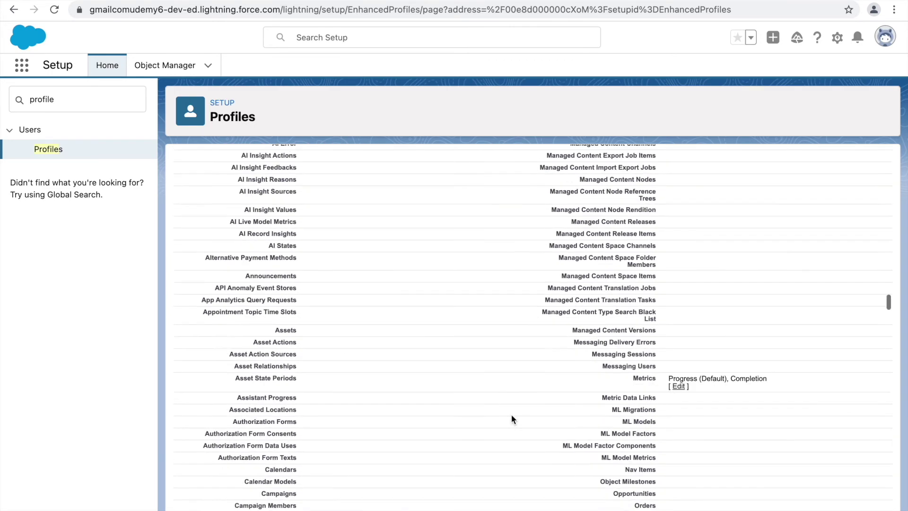
scroll(512, 414, down, 5)
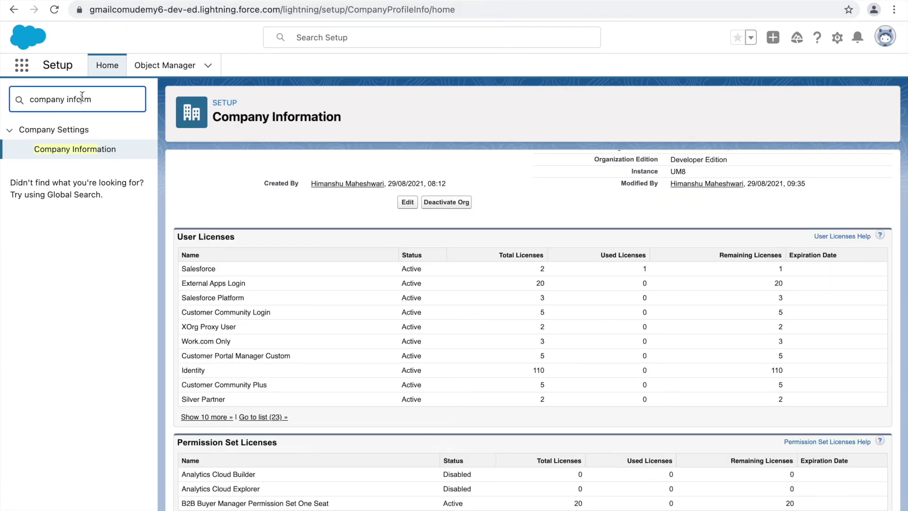
Search 'profile' in Quick Find, filter Profiles to S, and open System Administrator.
triple_click(83, 99)
text(profile)
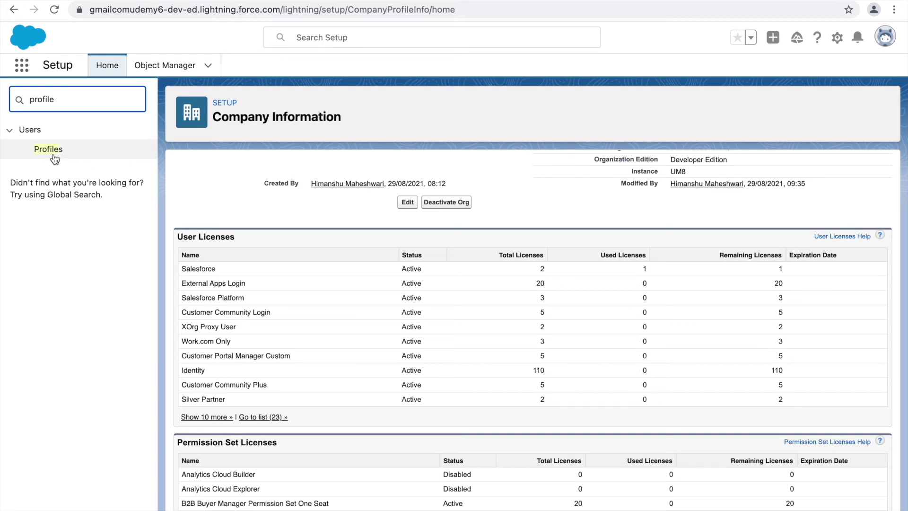
click(52, 154)
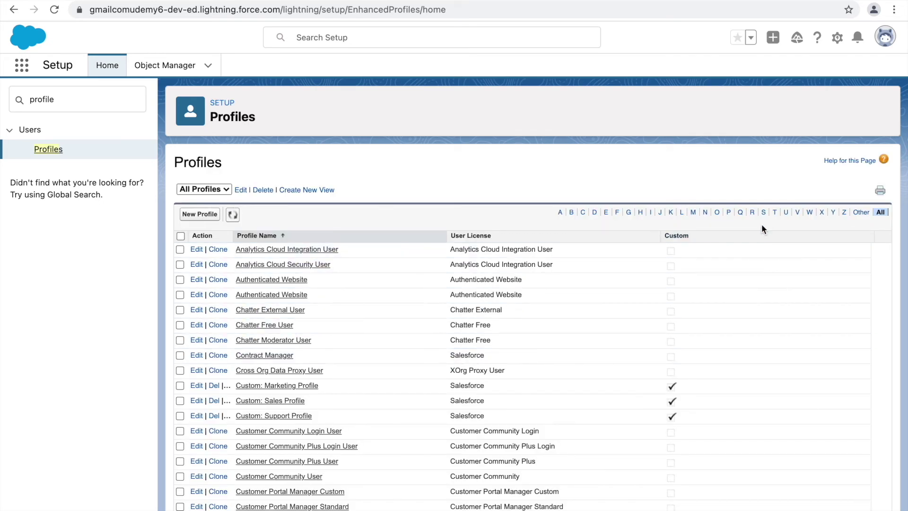
click(764, 213)
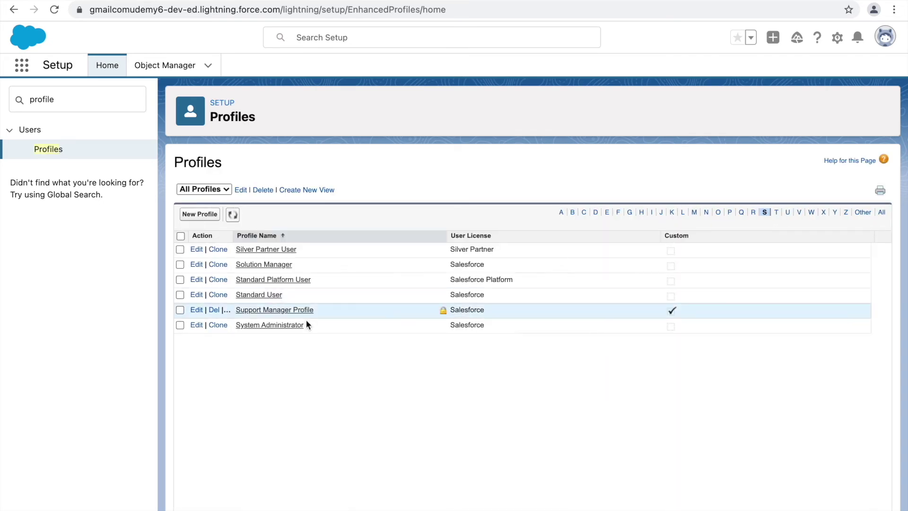
click(254, 326)
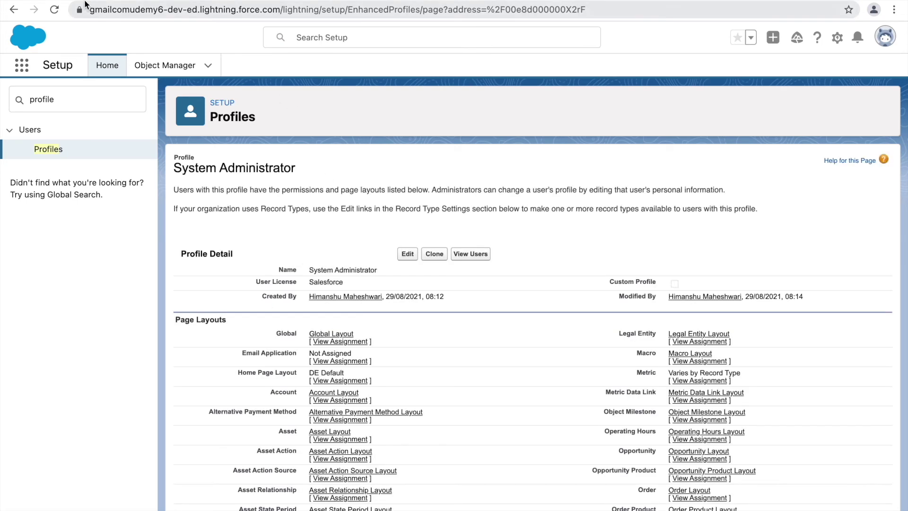
scroll(457, 388, down, 20)
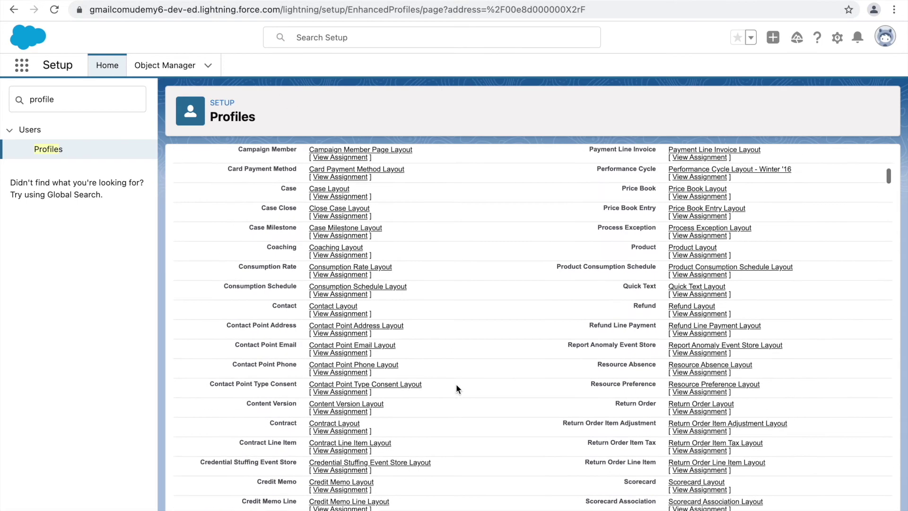
scroll(457, 389, down, 20)
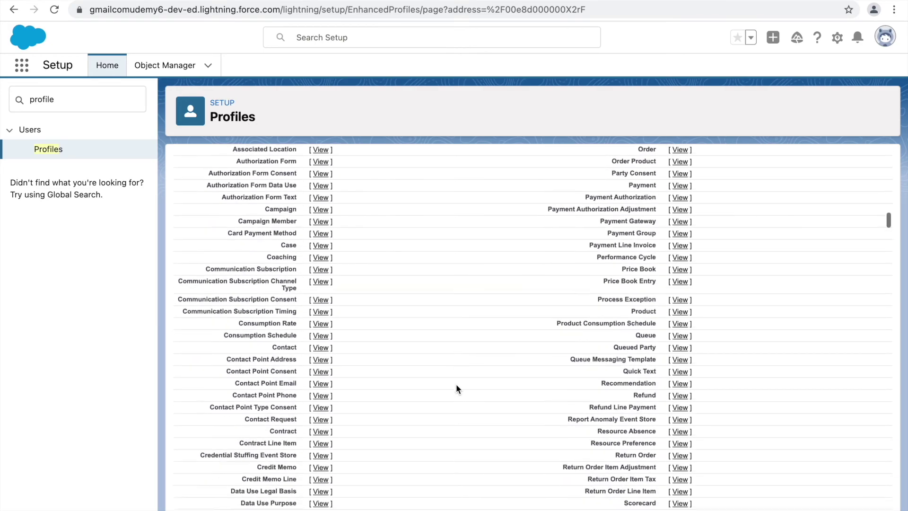
scroll(456, 388, down, 20)
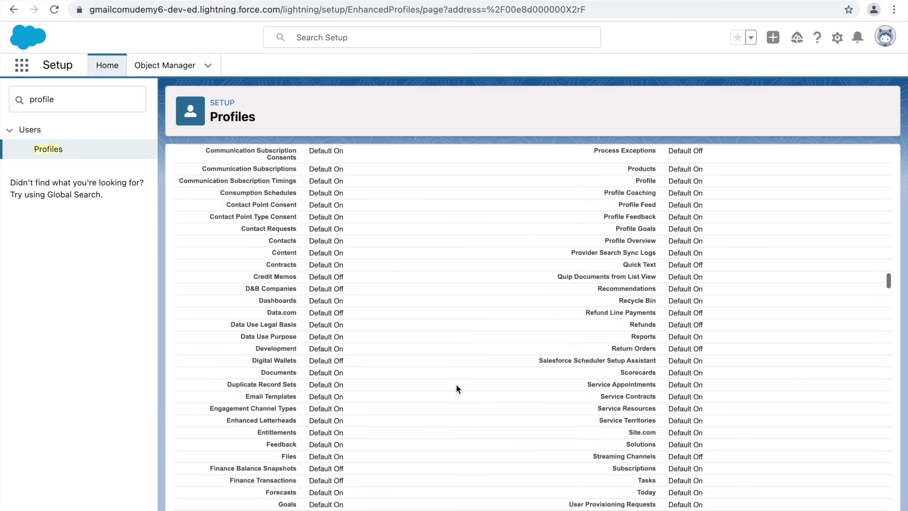
scroll(456, 389, down, 20)
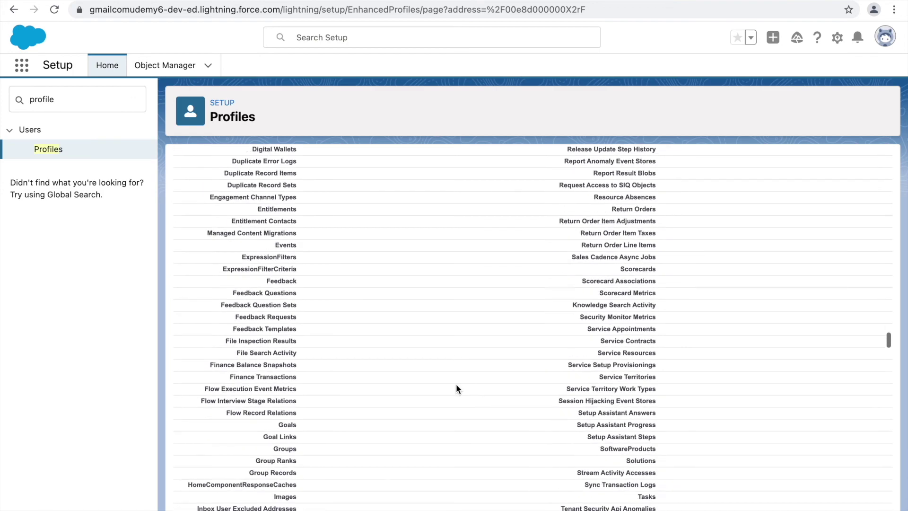
scroll(456, 389, down, 2)
scroll(393, 355, up, 1)
scroll(333, 325, down, 1)
scroll(419, 365, down, 12)
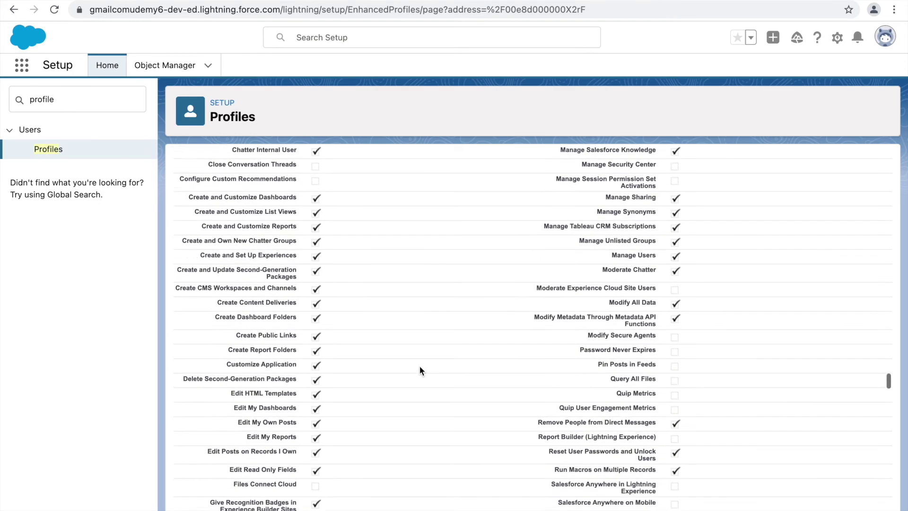
scroll(420, 368, down, 12)
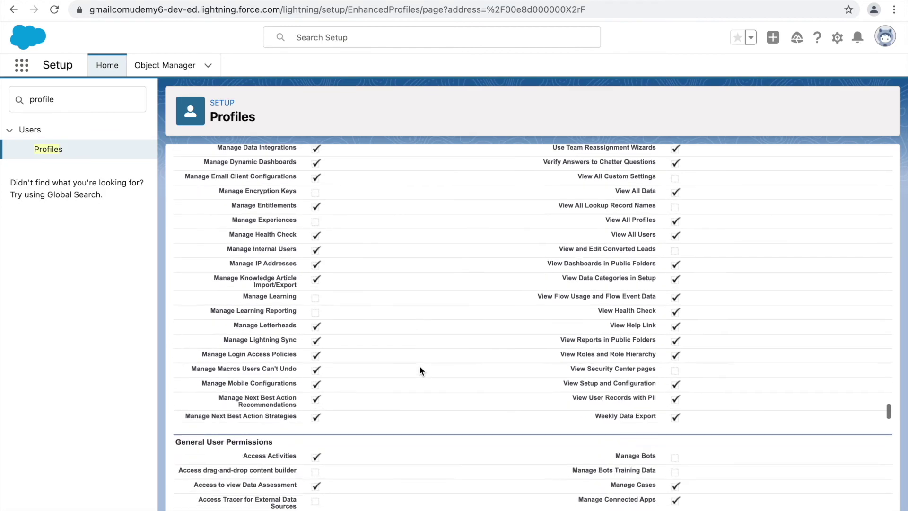
scroll(420, 370, down, 12)
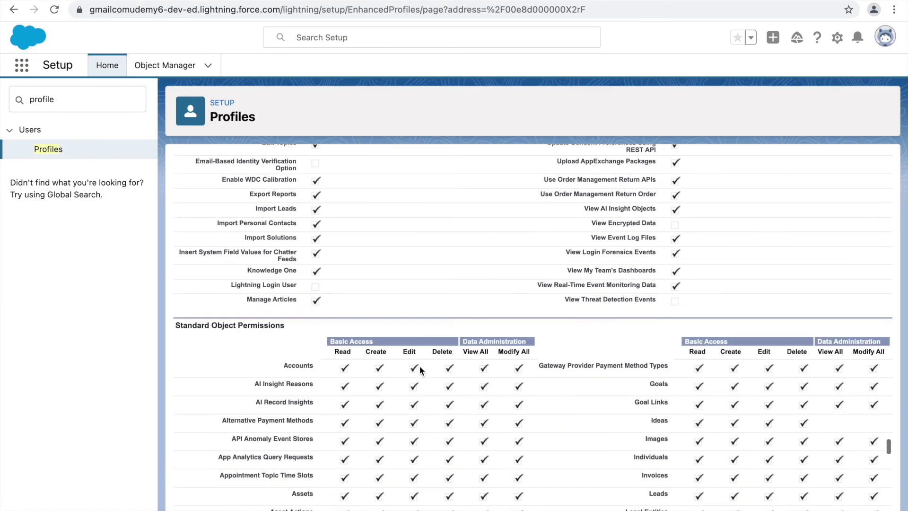
scroll(580, 419, down, 15)
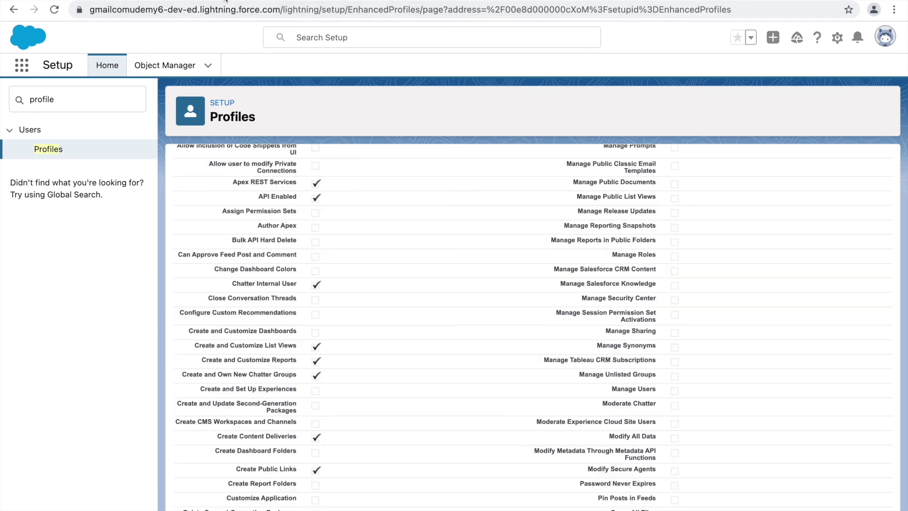
Scroll through Support Manager Profile's permission sections, then return to its profile name at the top.
scroll(393, 211, up, 5)
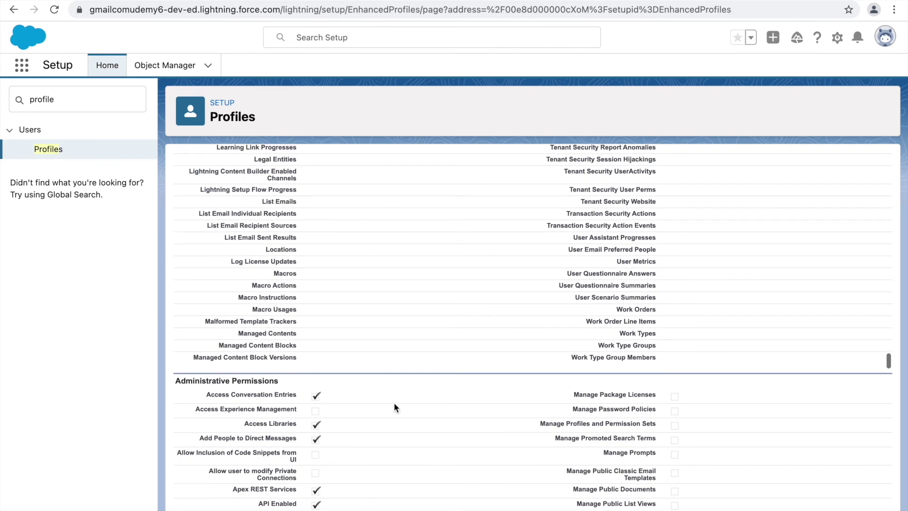
scroll(373, 359, down, 2)
scroll(427, 242, down, 13)
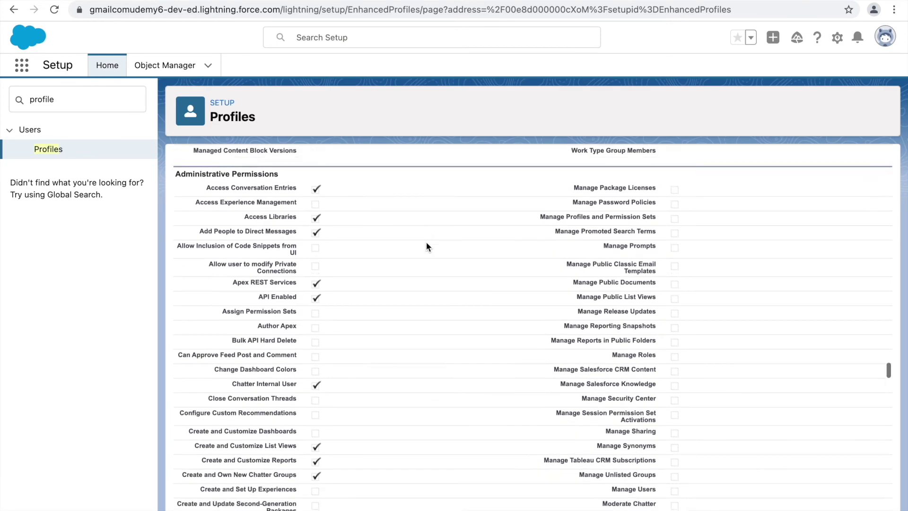
scroll(427, 243, down, 11)
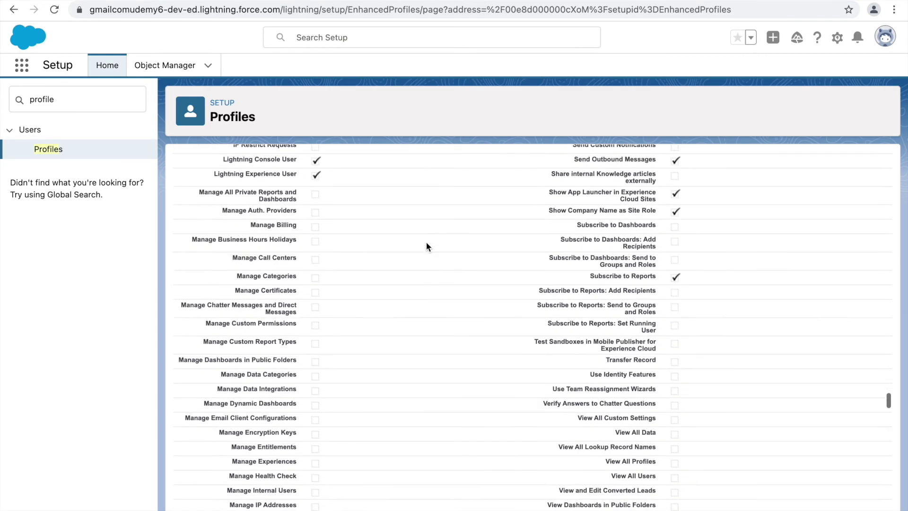
scroll(383, 317, down, 8)
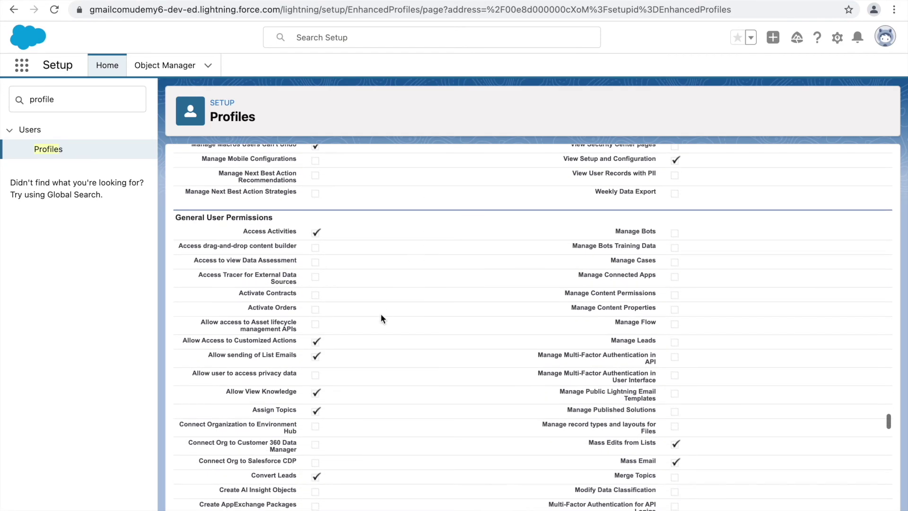
scroll(381, 313, down, 8)
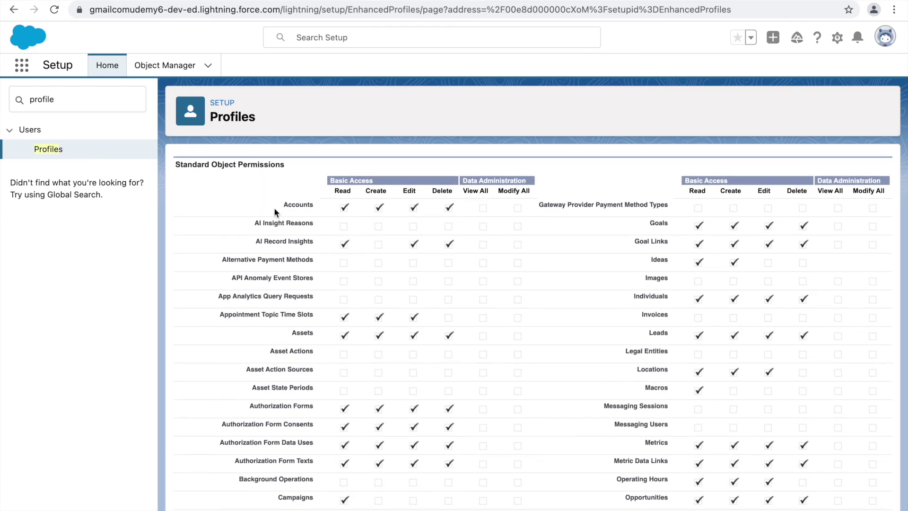
scroll(572, 322, down, 3)
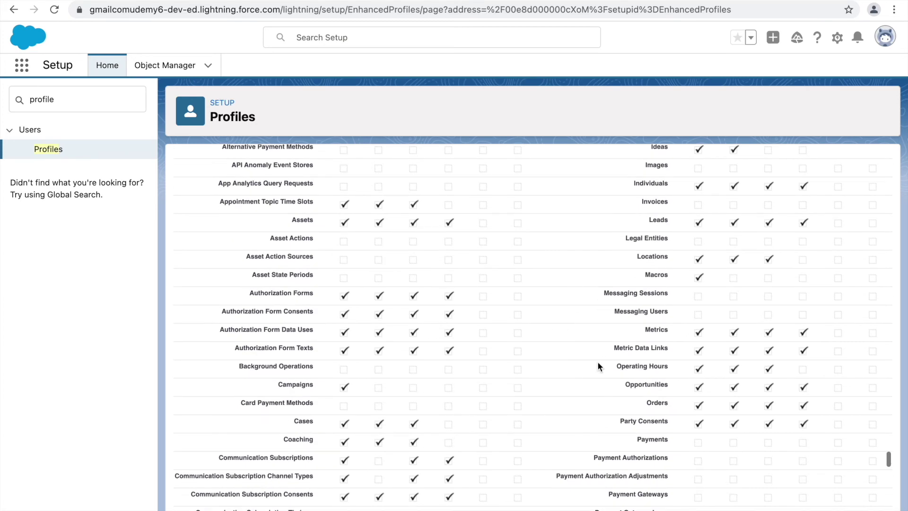
scroll(597, 361, down, 7)
scroll(597, 361, down, 9)
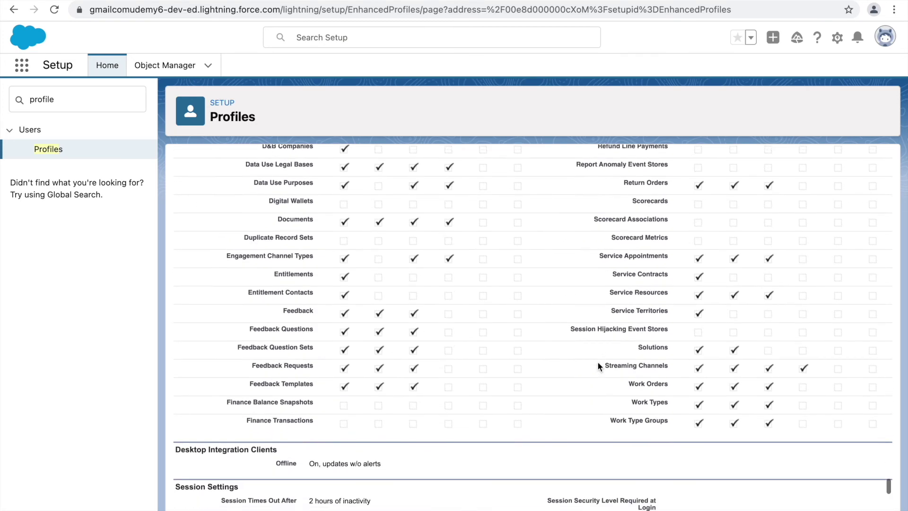
scroll(598, 361, up, 10)
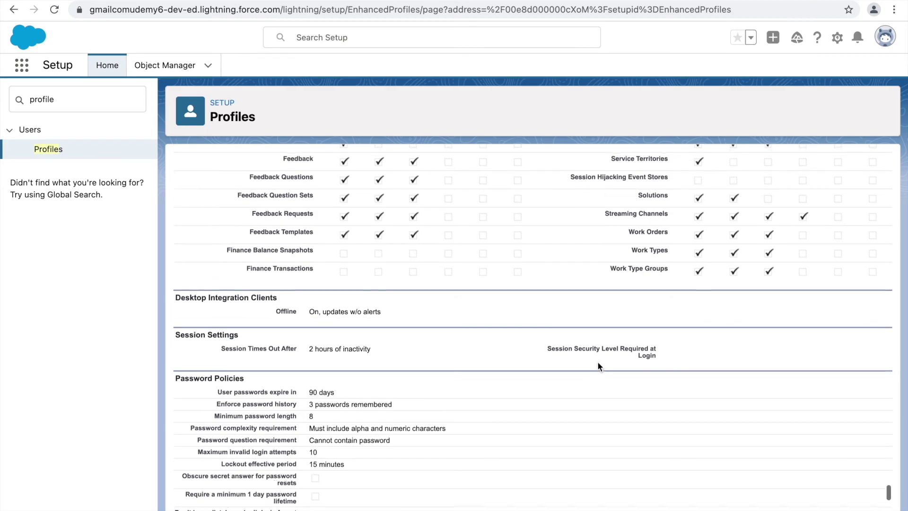
scroll(597, 362, up, 20)
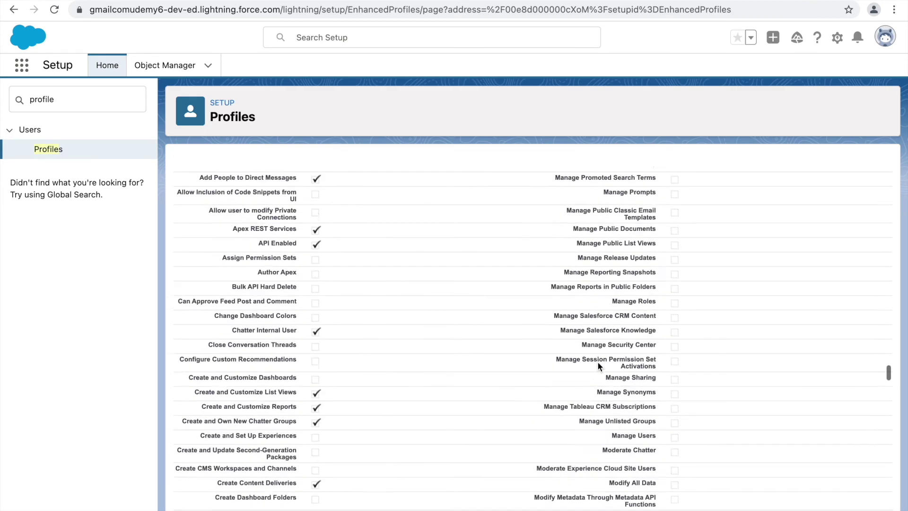
scroll(597, 361, up, 20)
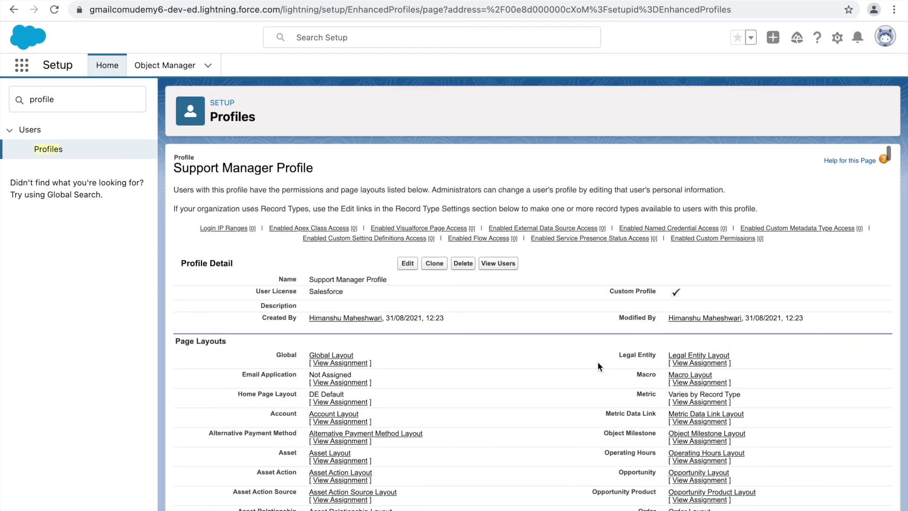
drag(308, 279, 407, 282)
Note the profile's Salesforce user license and list its assigned users, which shows none.
click(625, 319)
double_click(331, 291)
click(353, 292)
click(503, 268)
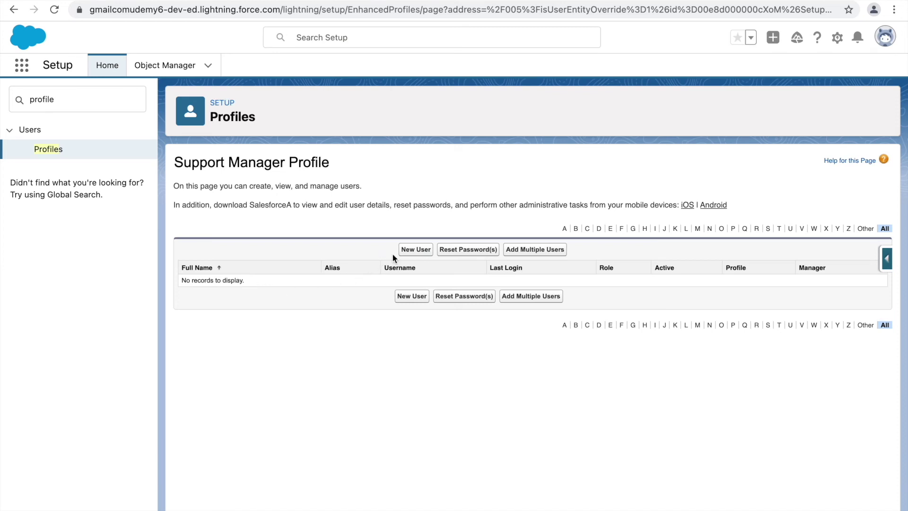
Start a new user with first name 'Support' and last name 'Manager', letting alias smana auto-fill.
click(408, 251)
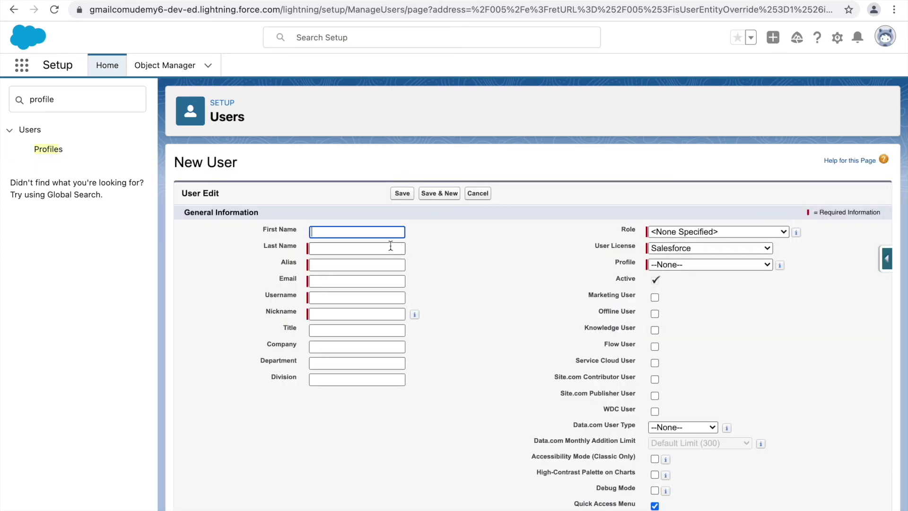
text(Support)
key(Tab)
key(Tab)
click(362, 249)
text(Manager)
key(Tab)
key(Tab)
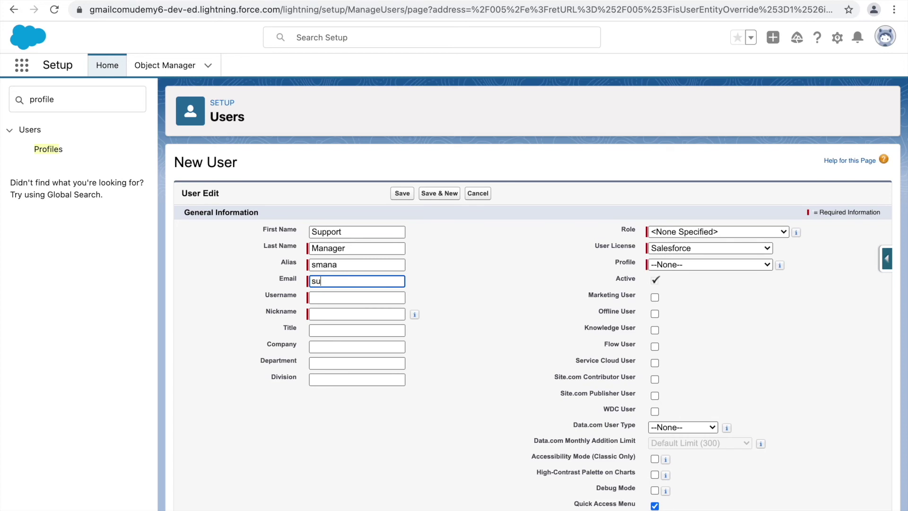
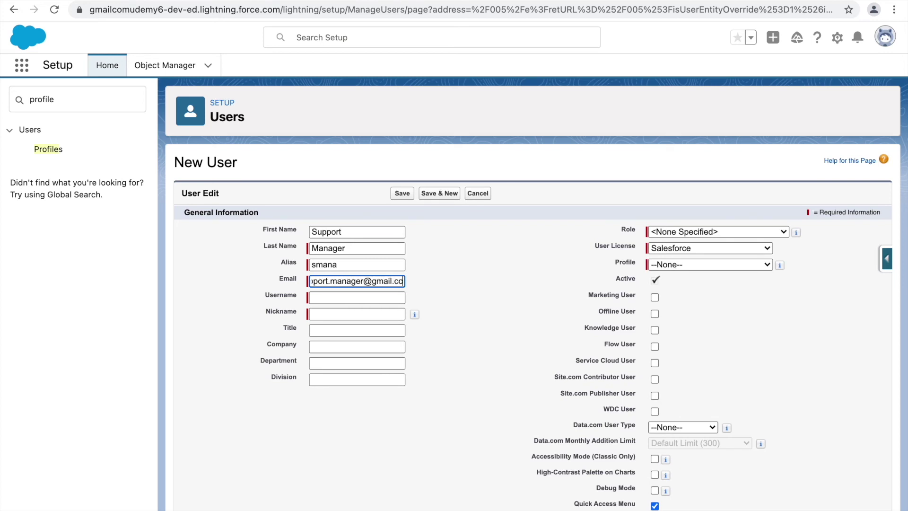
Enter the user's e-mail address and check the auto-filled username and nickname.
key(Tab)
click(403, 297)
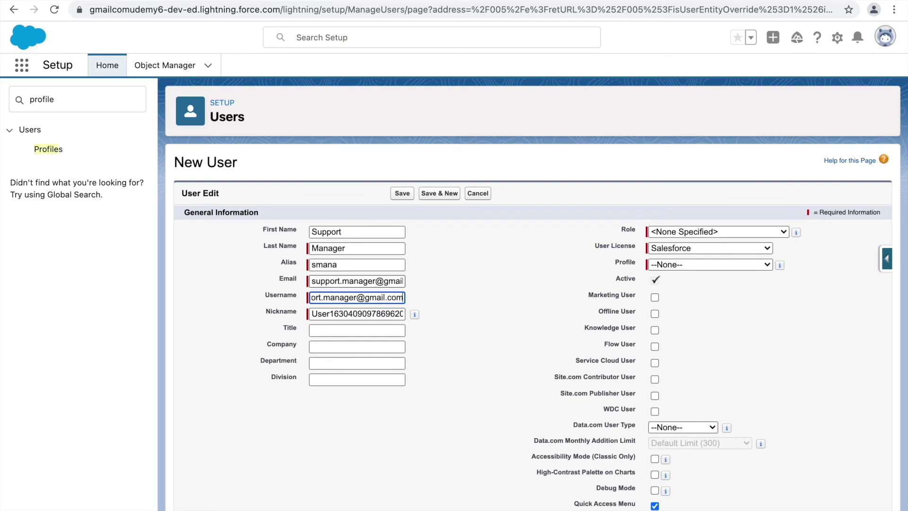
click(479, 330)
drag(384, 314, 311, 315)
click(449, 310)
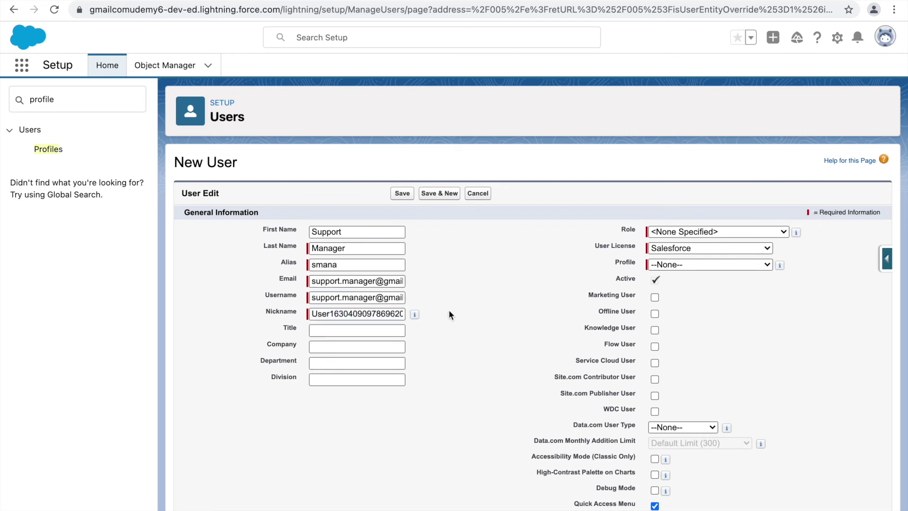
click(670, 249)
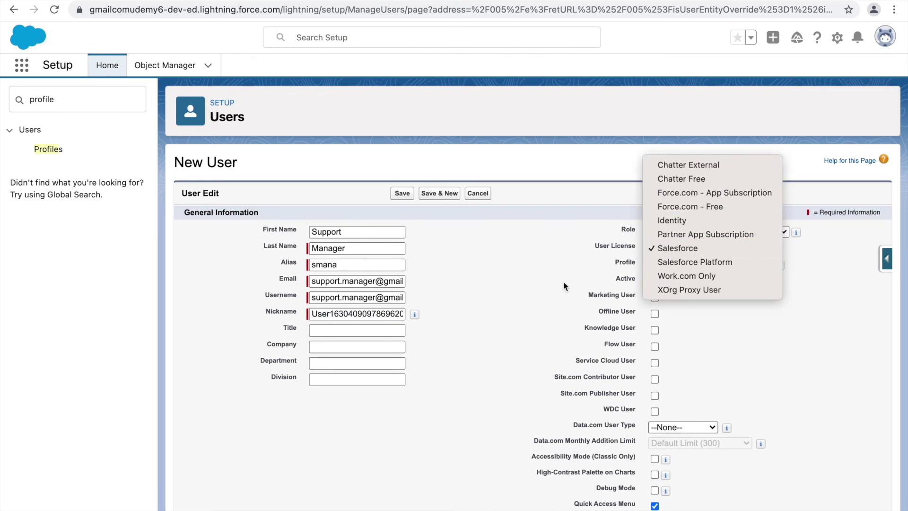
click(563, 281)
click(665, 265)
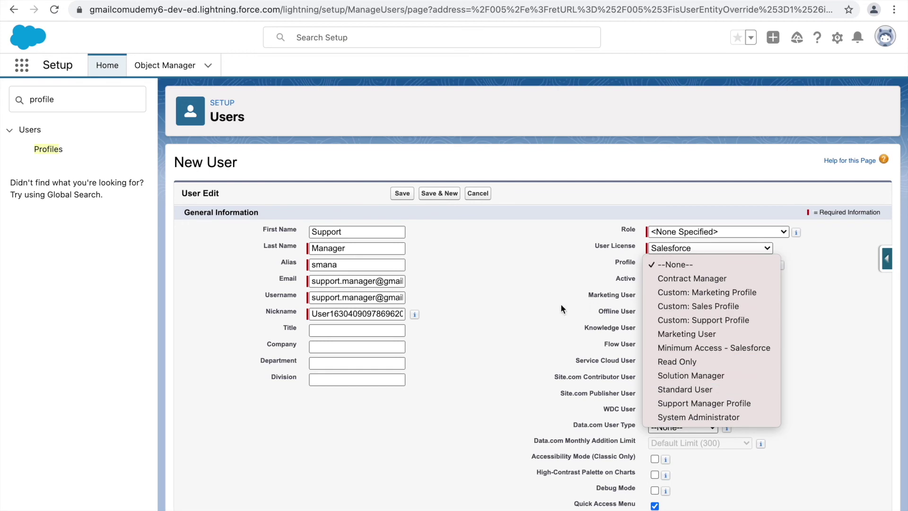
click(566, 291)
click(666, 248)
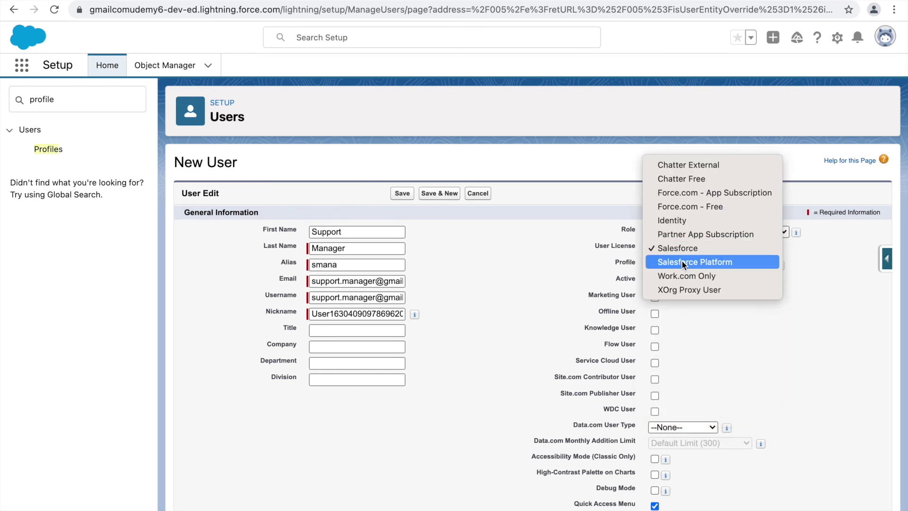
click(683, 263)
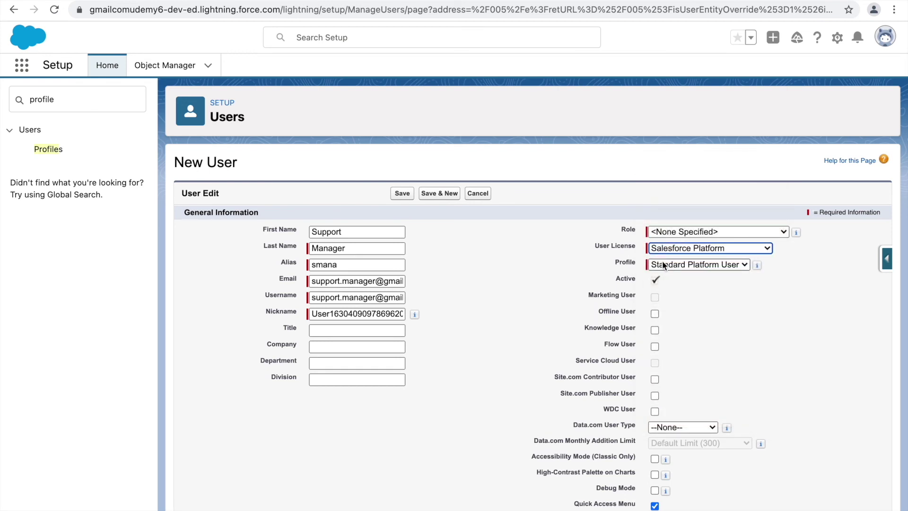
click(677, 266)
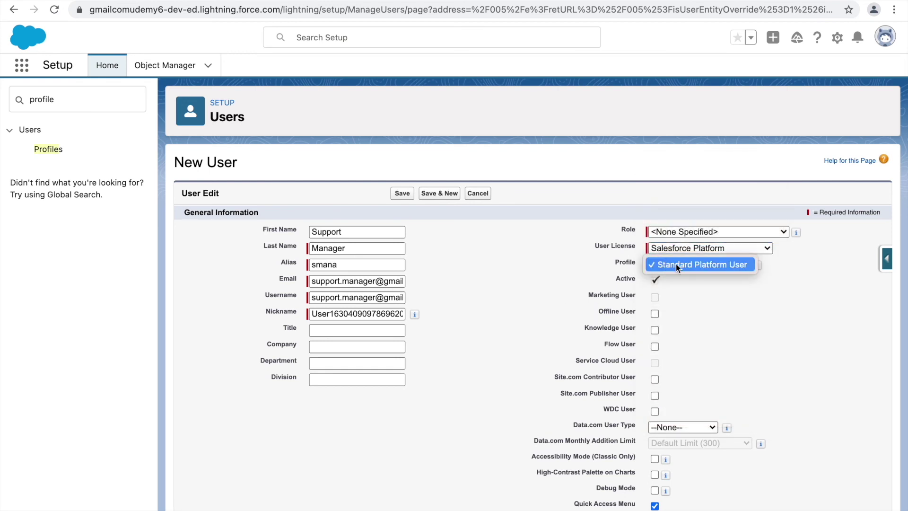
click(555, 285)
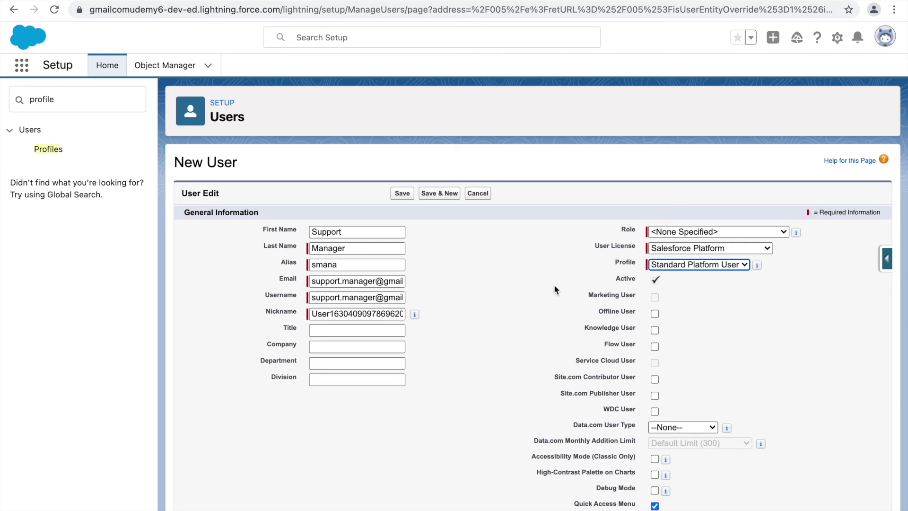
click(671, 249)
click(677, 264)
click(664, 265)
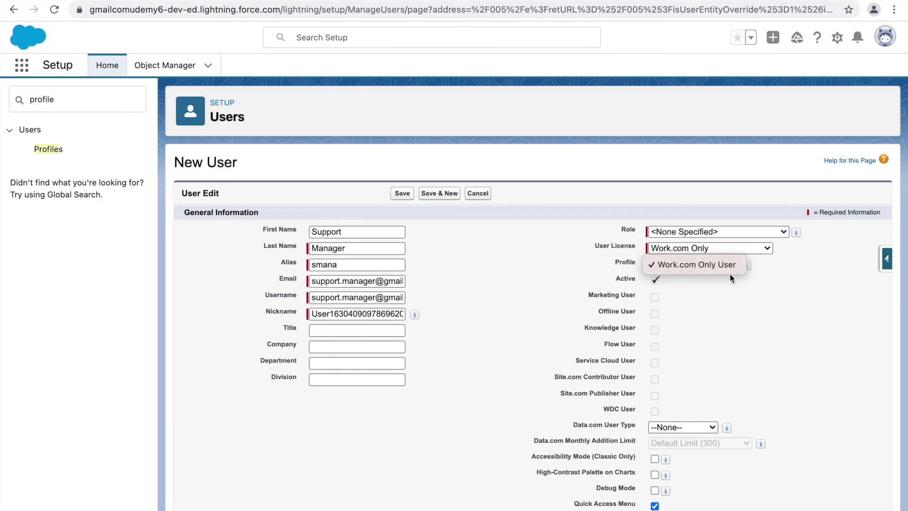
click(694, 265)
click(690, 261)
click(673, 248)
click(667, 251)
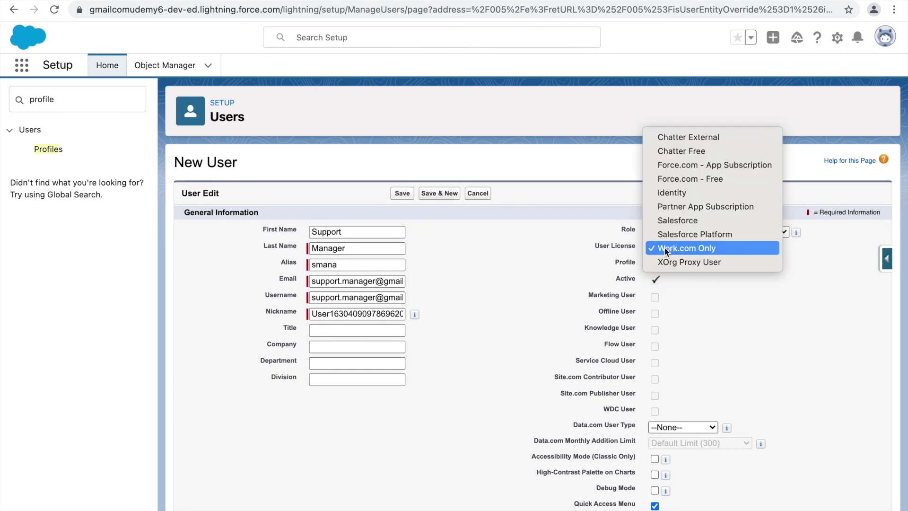
click(670, 221)
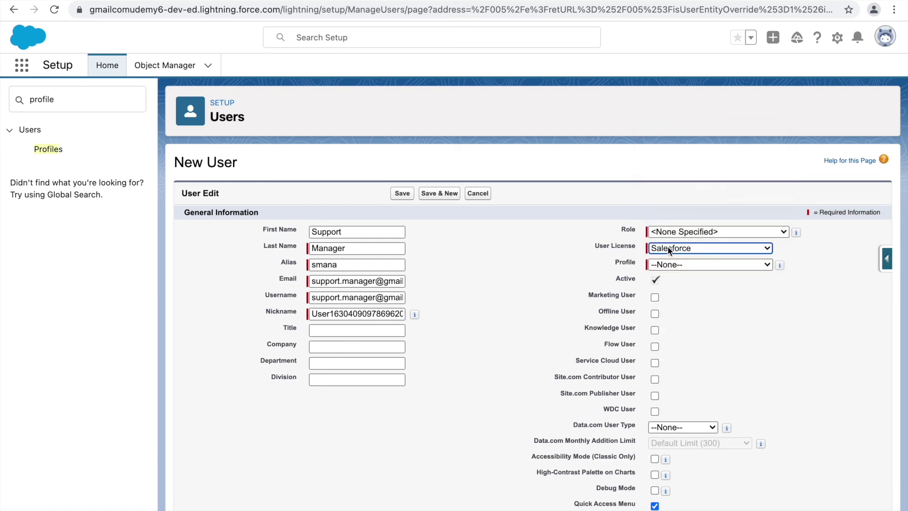
click(663, 263)
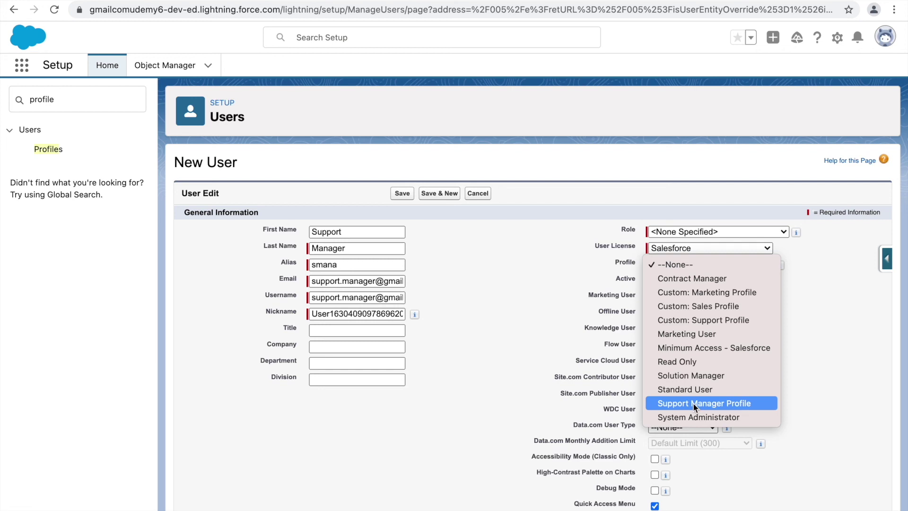
Choose Support Manager Profile as the profile and keep Salesforce as the user licence.
click(694, 403)
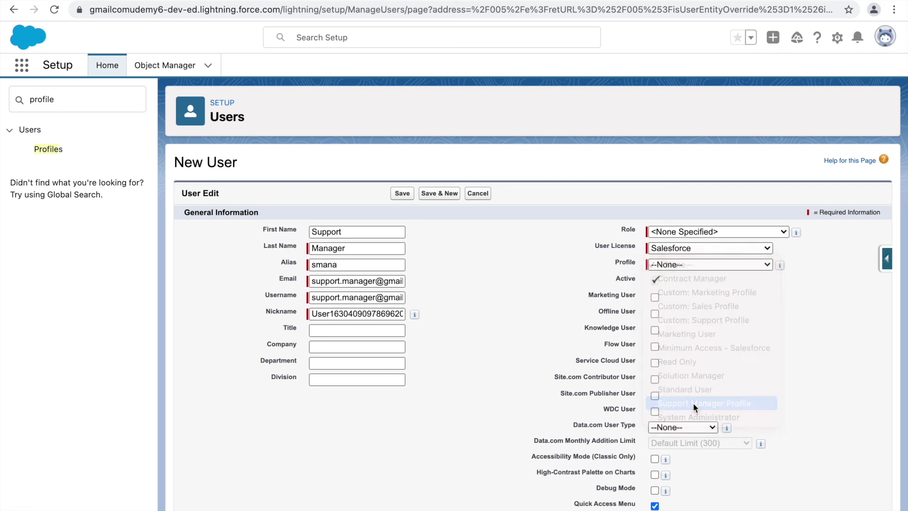
click(661, 249)
click(681, 251)
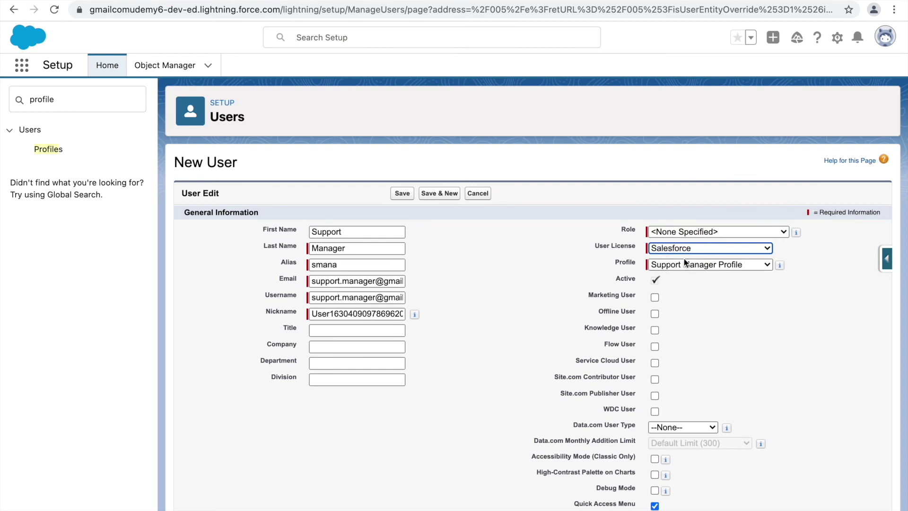
click(705, 288)
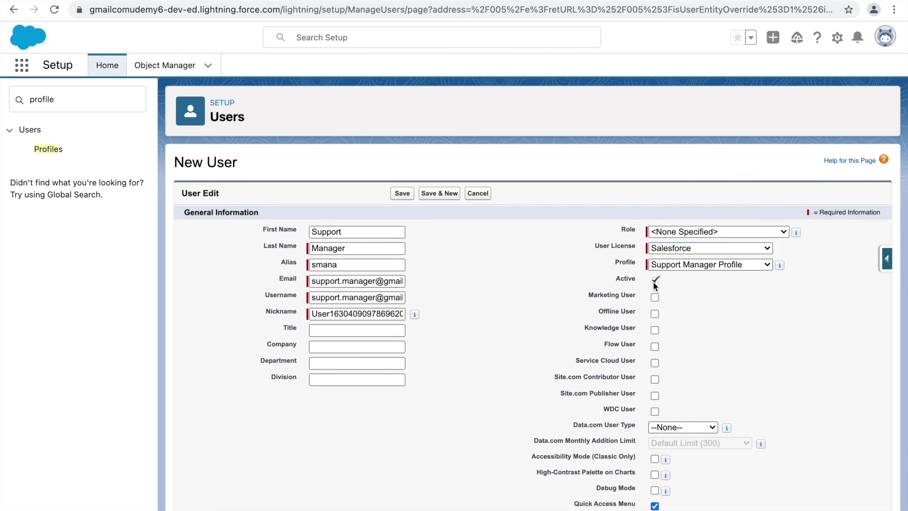
Review the new password notification option, then select the e-mail address field.
scroll(638, 479, down, 12)
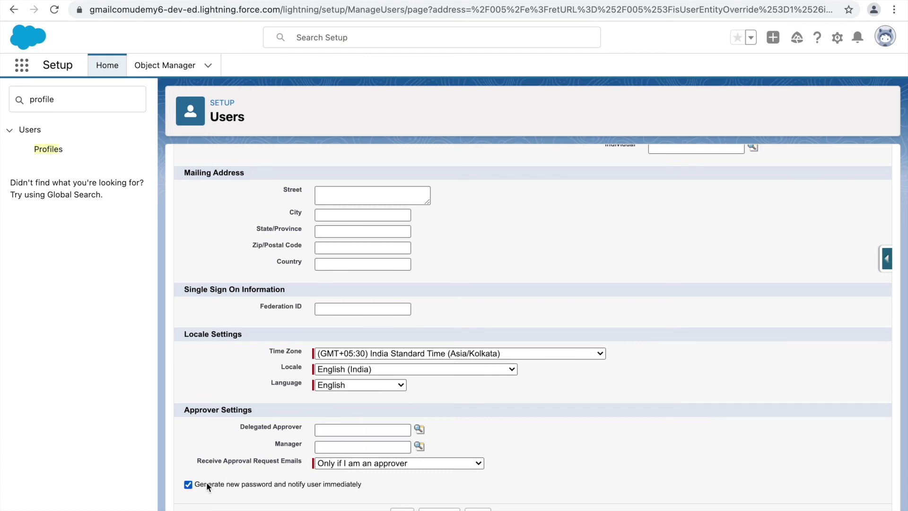
drag(228, 483, 352, 492)
click(376, 487)
scroll(435, 295, up, 10)
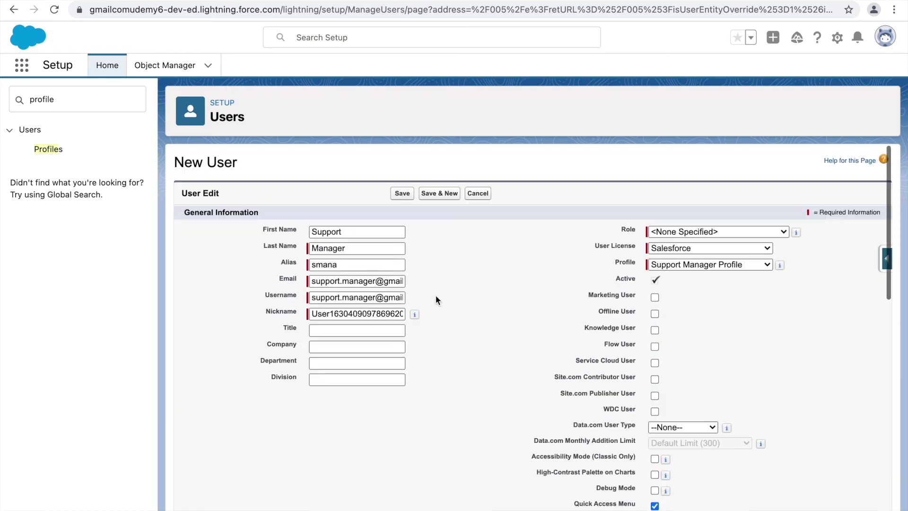
triple_click(371, 285)
After the duplicate-username error, make the username unique with an underscore and '_profile' before the domain.
click(492, 291)
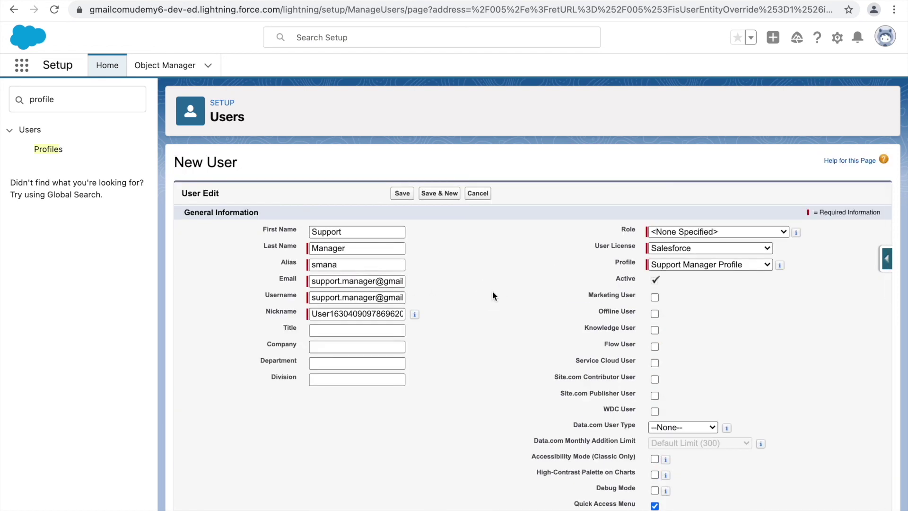
scroll(492, 291, down, 10)
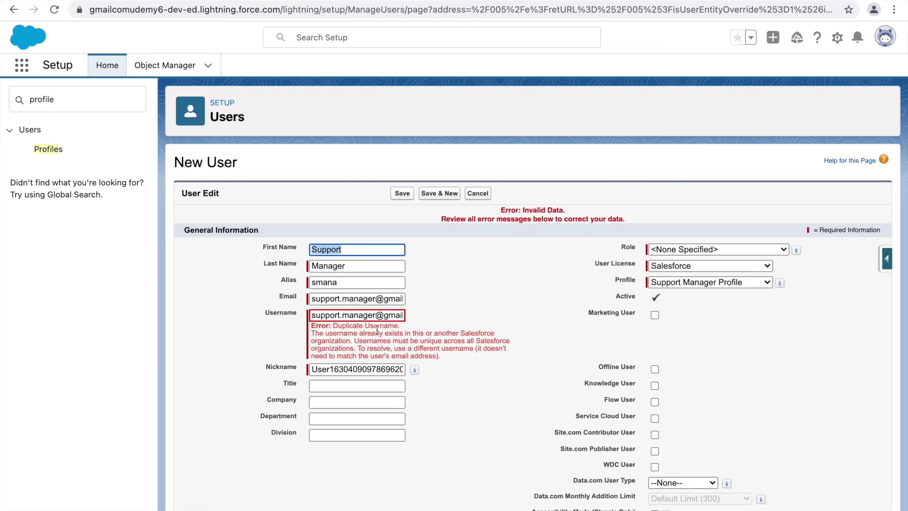
click(365, 316)
click(342, 315)
key(BackSpace)
text(_)
click(378, 315)
text(_profile)
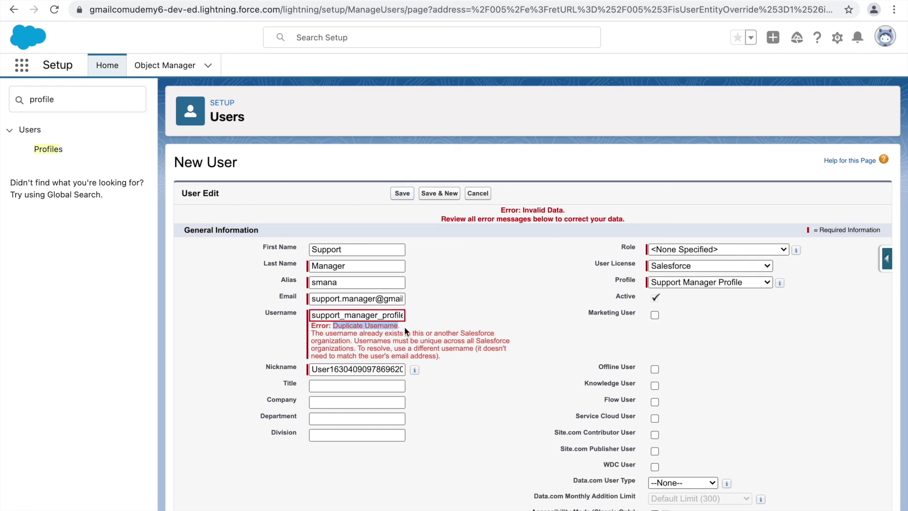
click(423, 332)
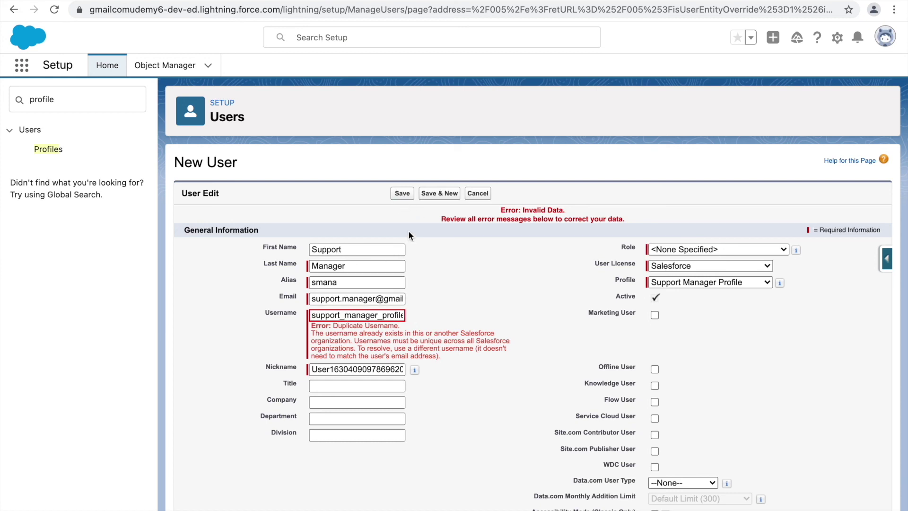
Save the user, open its Support Manager Profile, and list the profile's users.
click(402, 194)
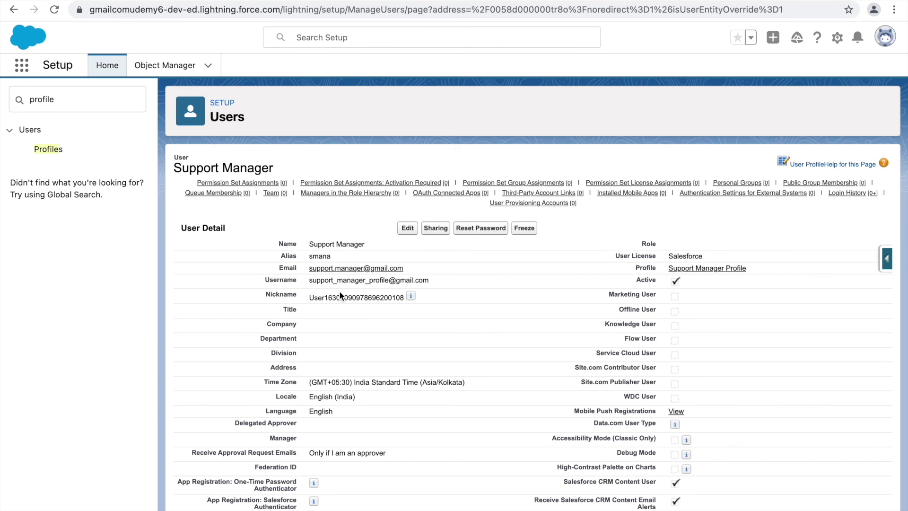
click(699, 268)
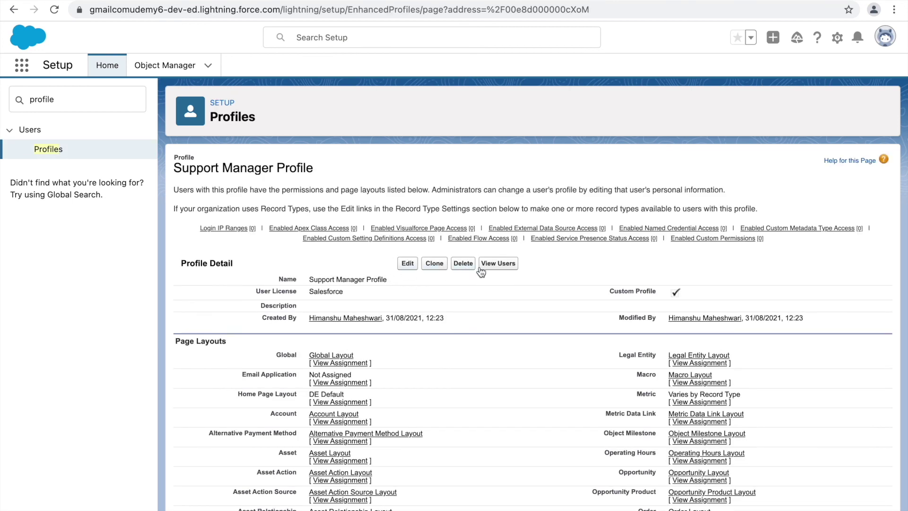
click(499, 262)
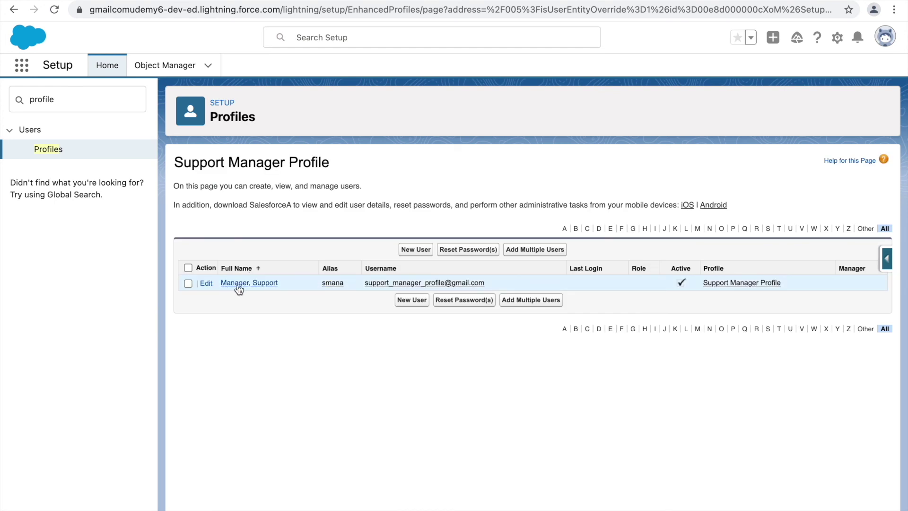